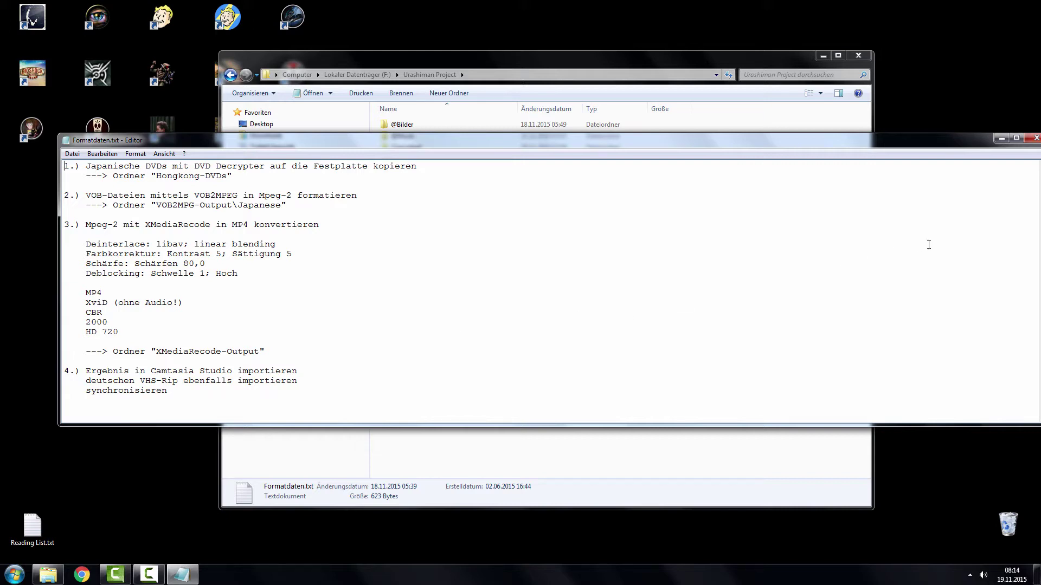
# Close the Formatdaten.txt notes and the Urashiman Project folder, then switch to the open Camtasia Studio project
pyautogui.click(1031, 142)
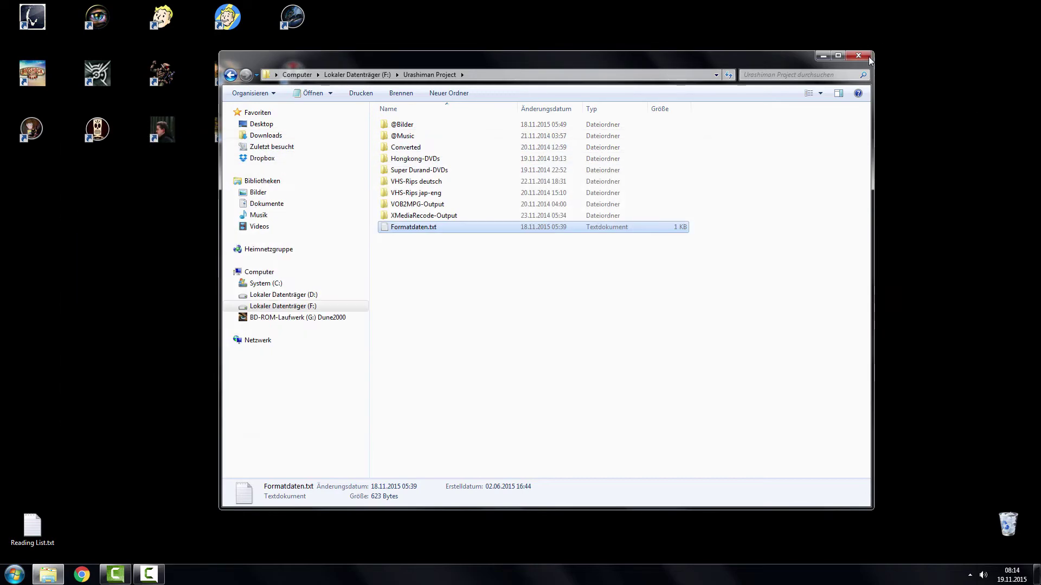
pyautogui.click(865, 58)
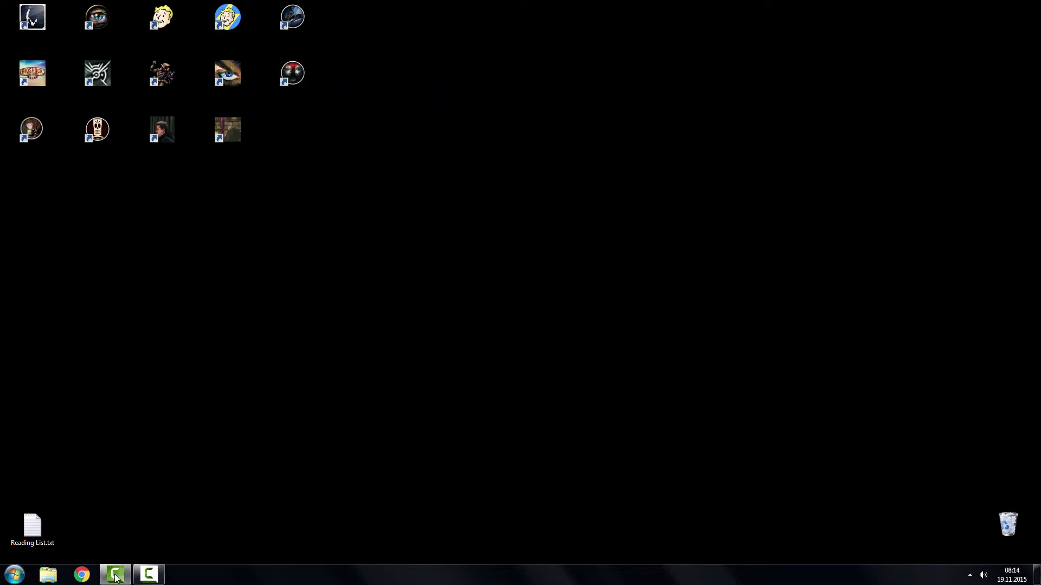
pyautogui.click(115, 577)
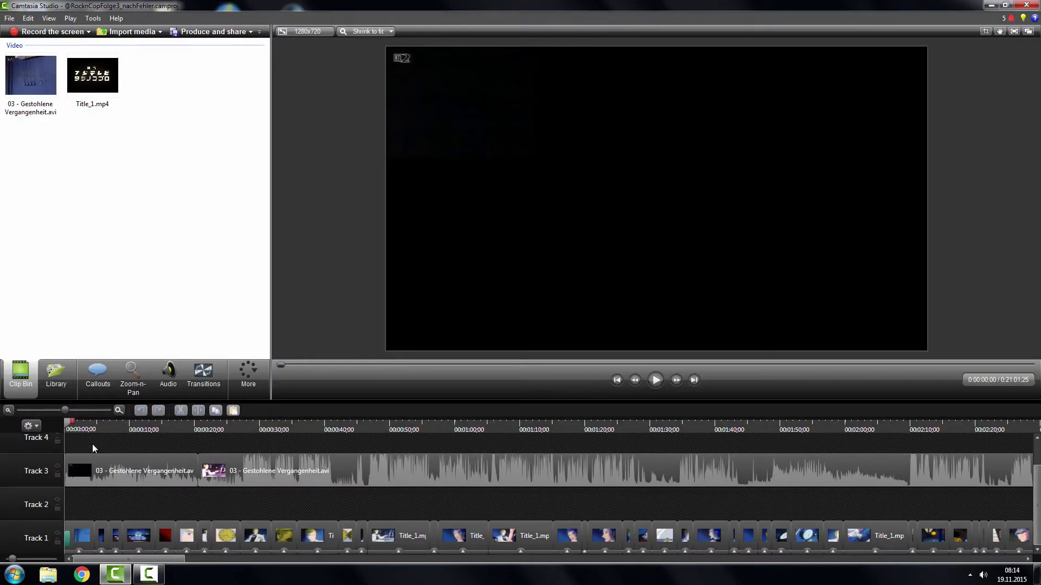
# Compare the overlaid German clip on Track 3 with the Track 1 footage at the hourglass scene change around 0:00:04;19
pyautogui.moveTo(93, 444); pyautogui.dragTo(164, 493)
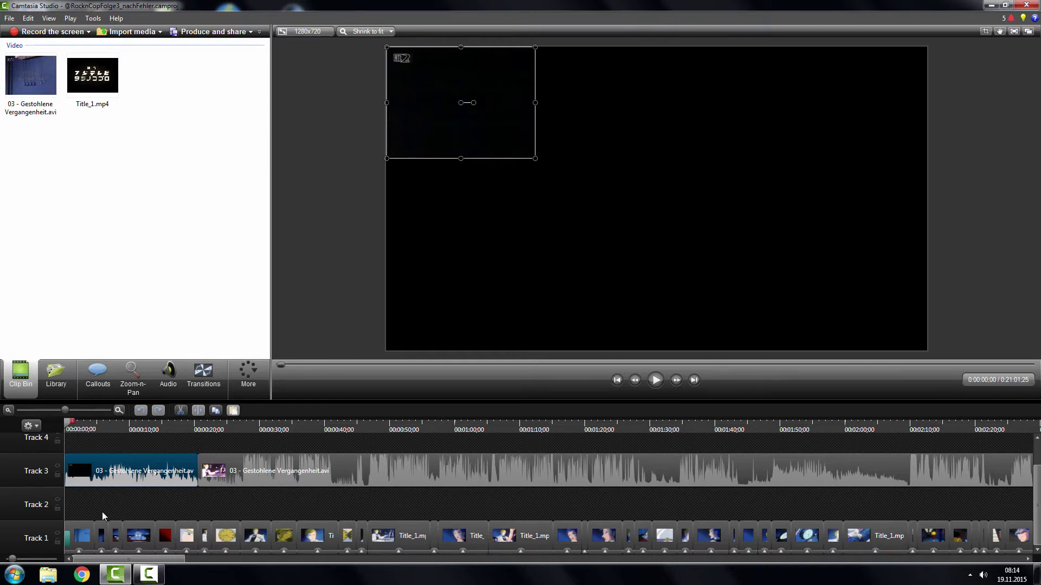
pyautogui.moveTo(79, 509); pyautogui.dragTo(71, 534)
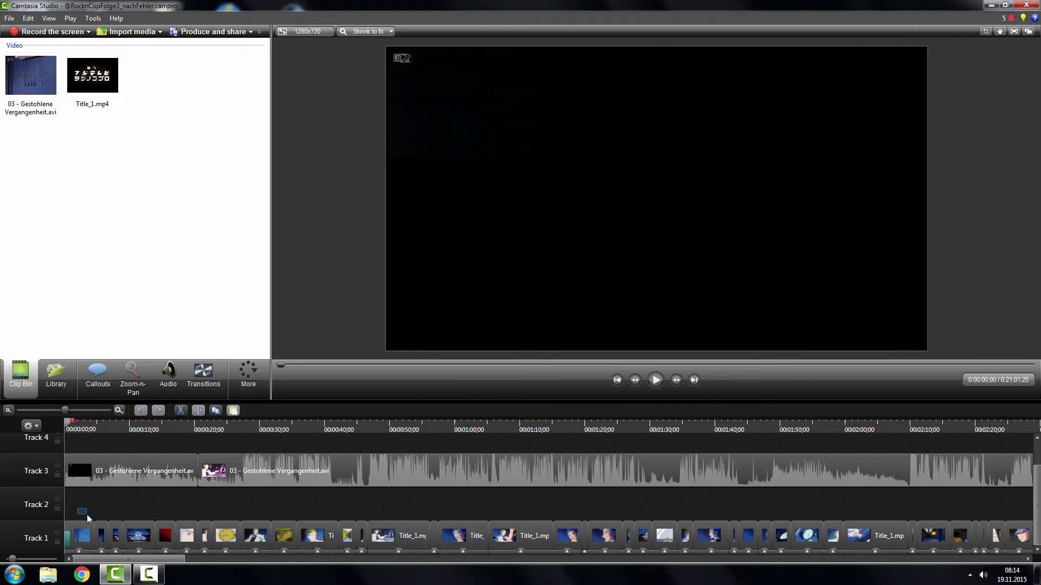
pyautogui.click(73, 421)
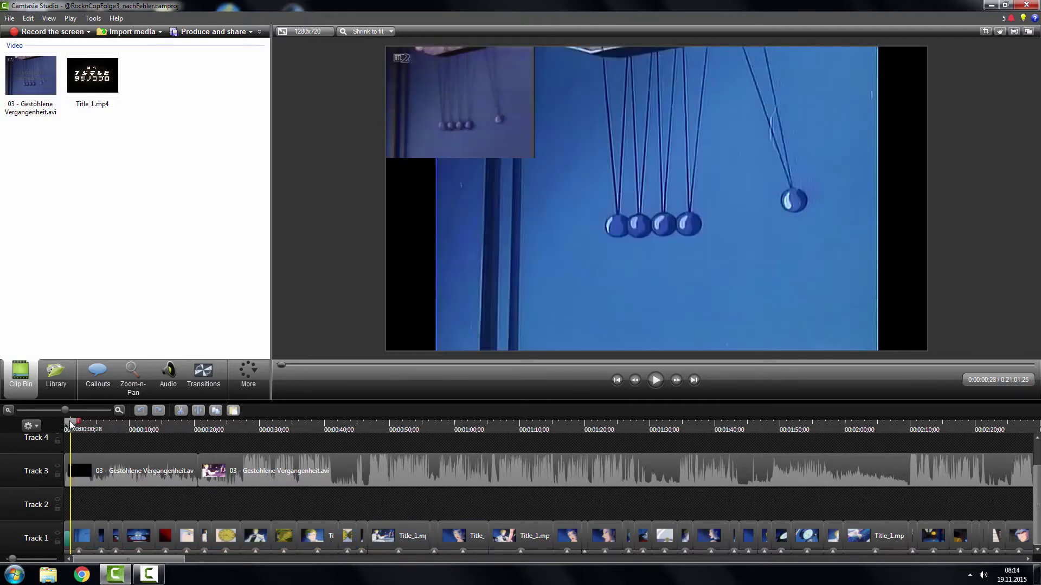
pyautogui.moveTo(73, 420); pyautogui.dragTo(102, 422)
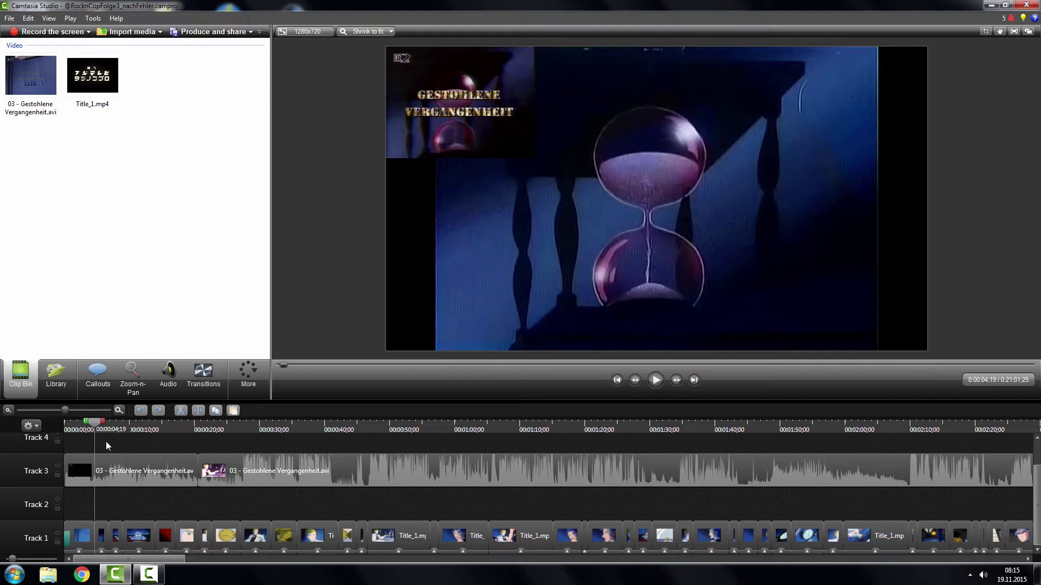
pyautogui.click(635, 381)
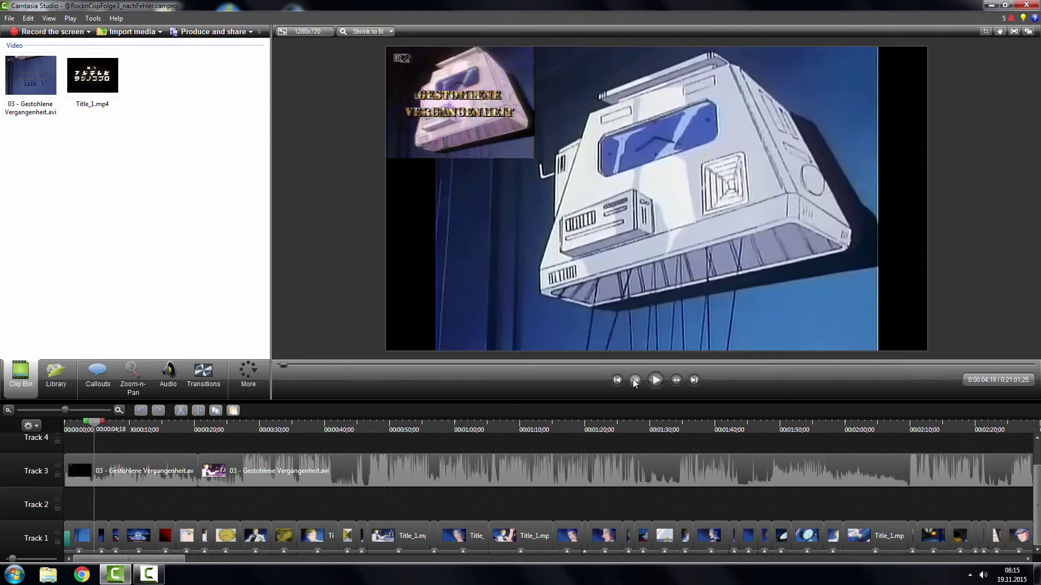
pyautogui.click(679, 382)
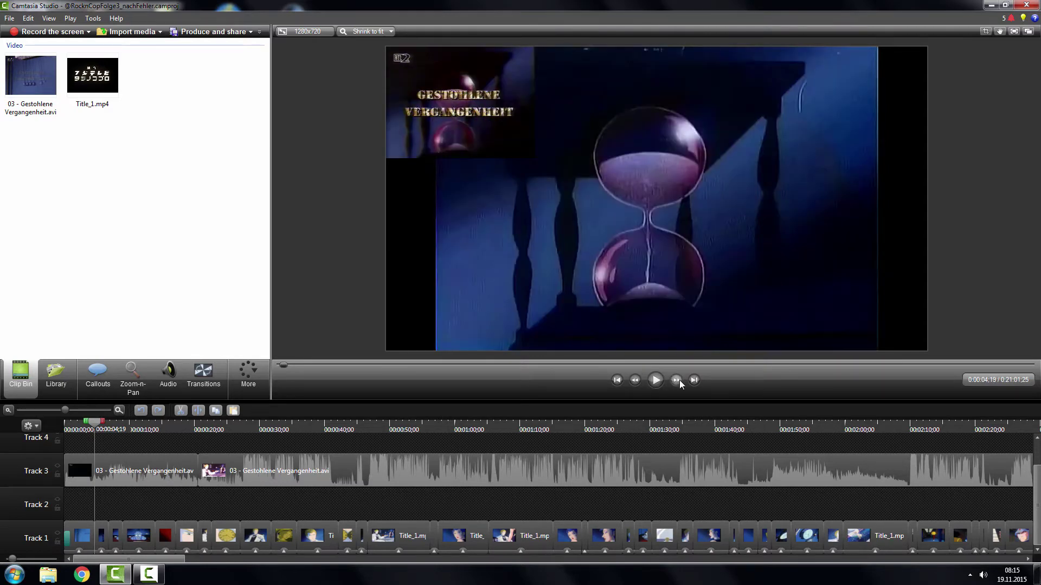
pyautogui.click(680, 383)
pyautogui.click(678, 382)
pyautogui.click(678, 382)
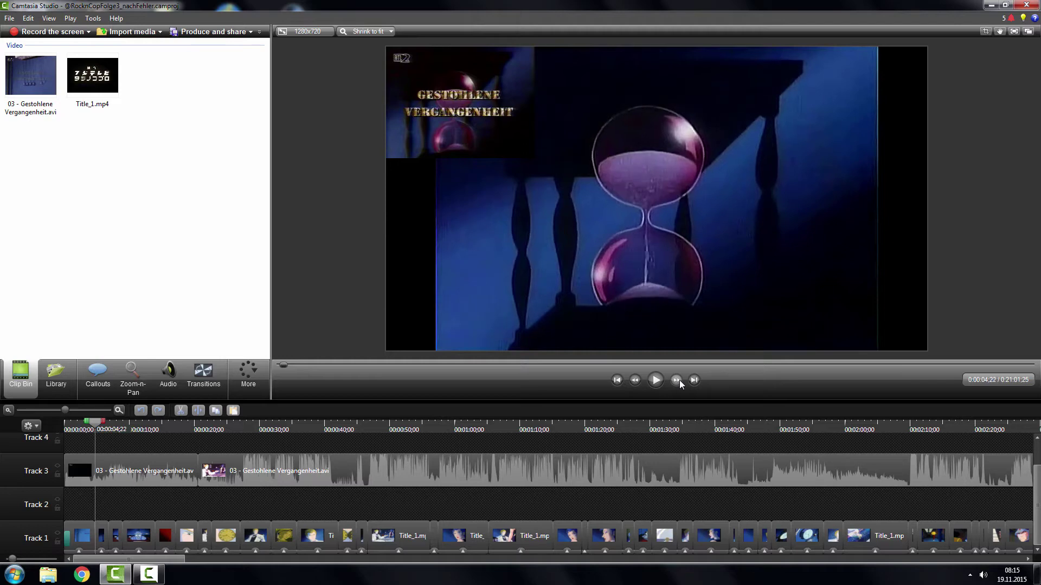
pyautogui.click(678, 382)
# Examine the uncut Title_1.mp4 footage on Track 1 frame by frame from about 0:04:49 past the next scene change near 0:04:54
pyautogui.moveTo(133, 559); pyautogui.dragTo(310, 561)
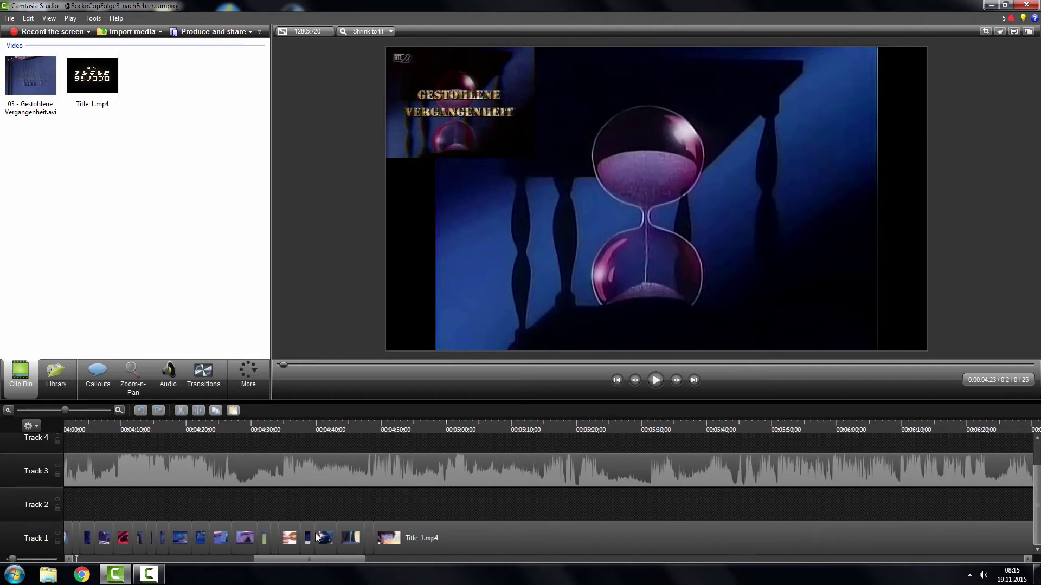
pyautogui.click(380, 427)
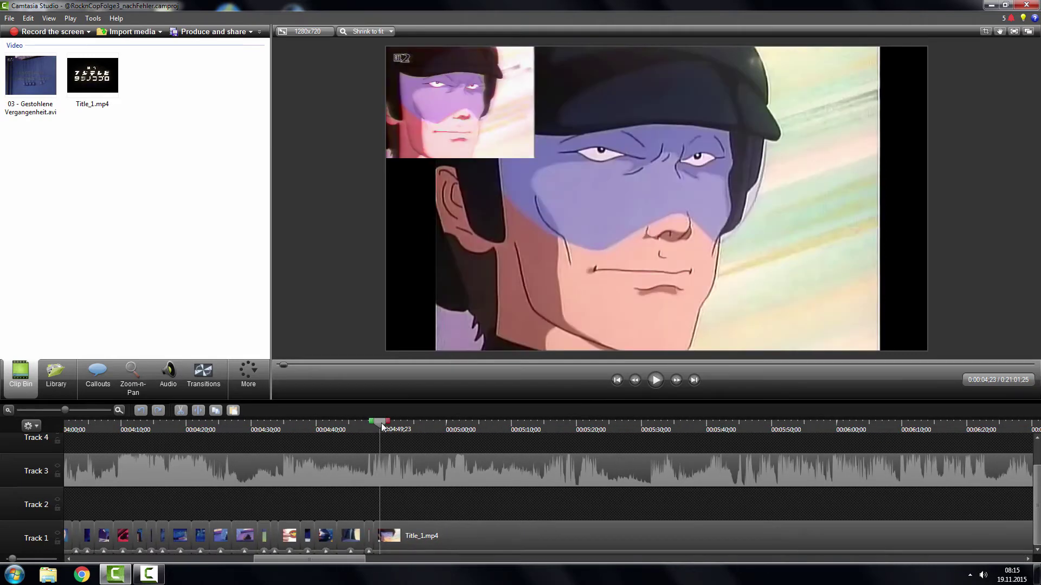
pyautogui.click(676, 380)
pyautogui.click(676, 380)
pyautogui.click(676, 380)
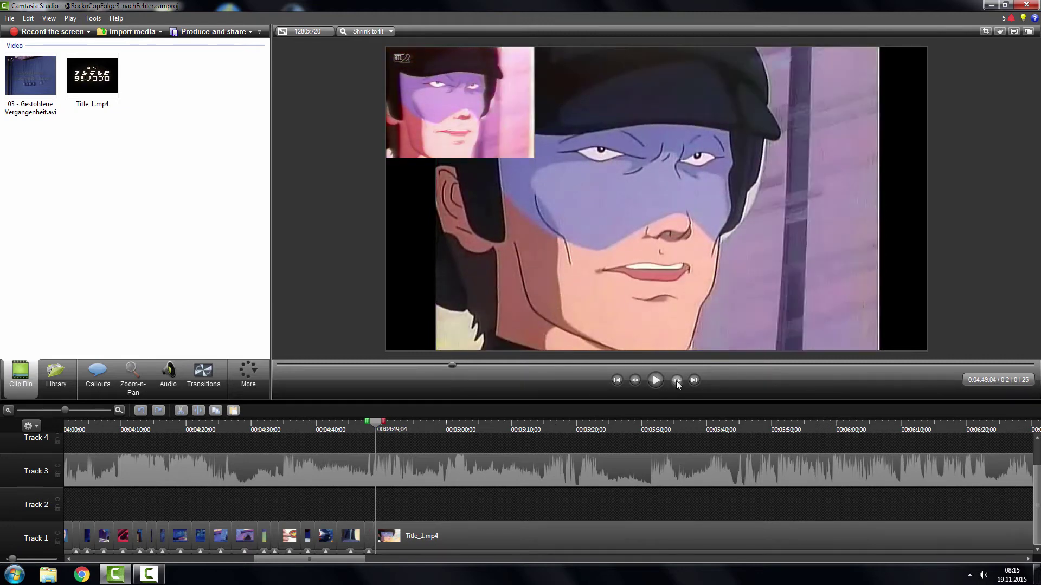
pyautogui.click(676, 381)
pyautogui.click(676, 380)
pyautogui.click(676, 380)
pyautogui.click(676, 381)
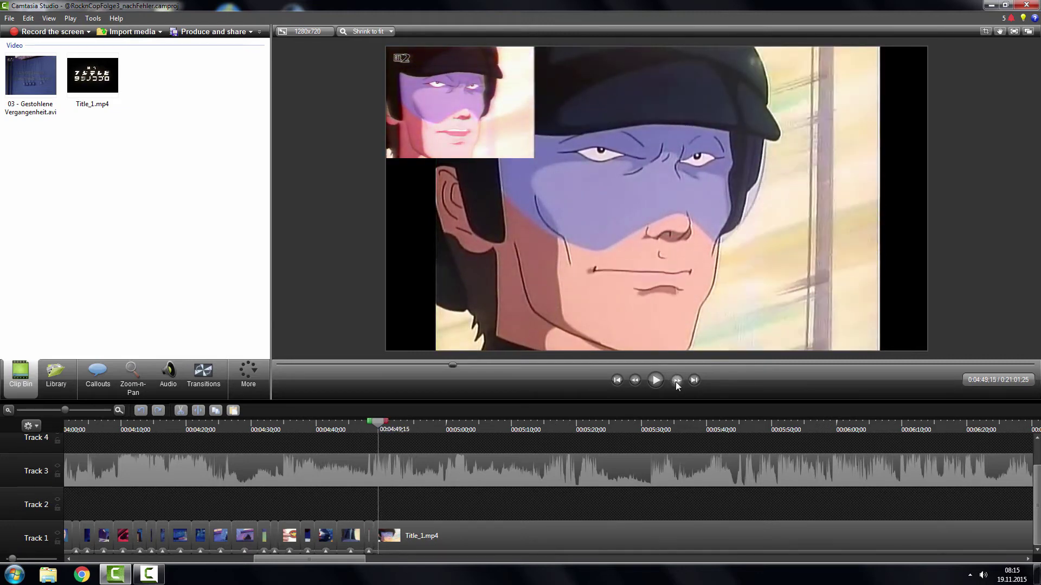
pyautogui.click(676, 381)
pyautogui.click(676, 381)
pyautogui.click(676, 381)
pyautogui.click(676, 381)
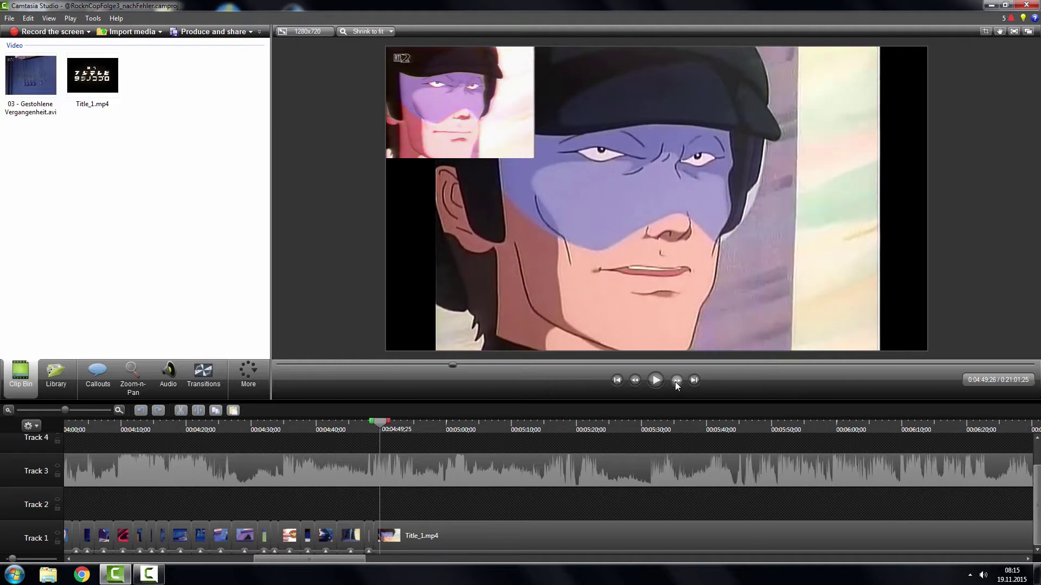
pyautogui.click(676, 380)
pyautogui.click(676, 380)
pyautogui.click(676, 380)
pyautogui.click(676, 381)
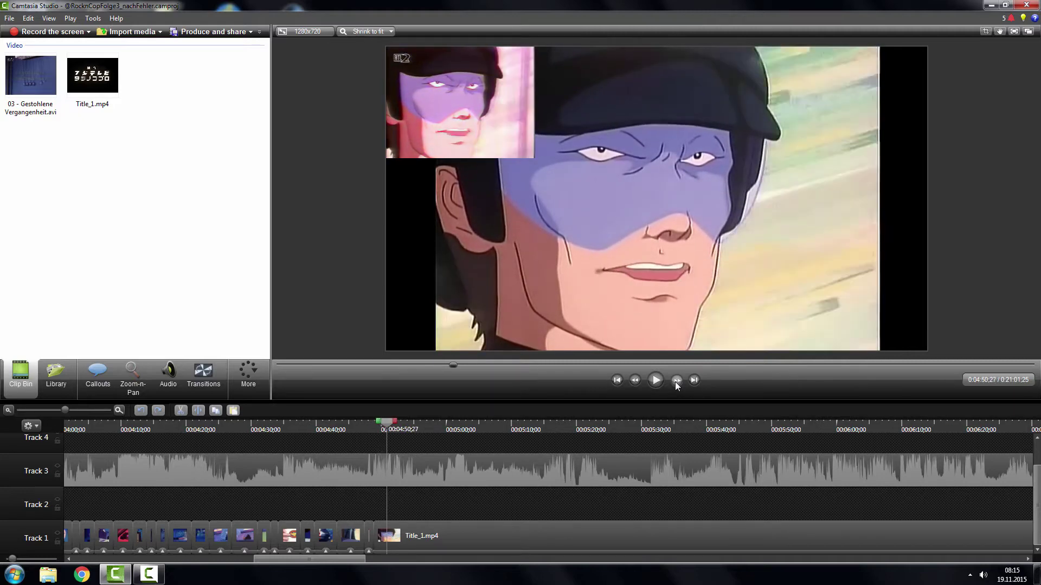
pyautogui.click(676, 380)
pyautogui.click(676, 380)
pyautogui.click(676, 381)
pyautogui.click(676, 381)
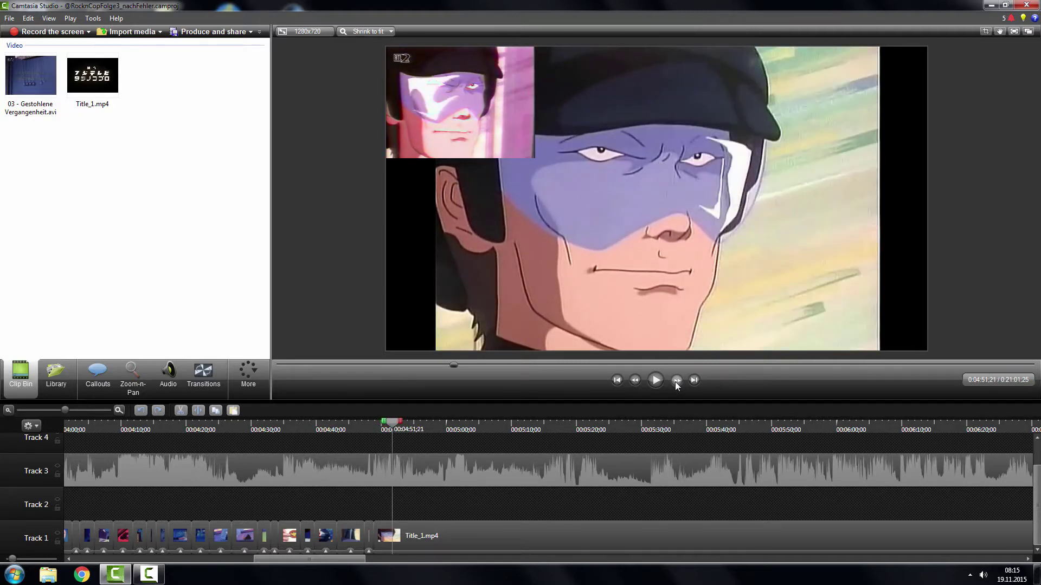
pyautogui.click(676, 381)
pyautogui.click(676, 380)
pyautogui.click(676, 381)
pyautogui.click(676, 380)
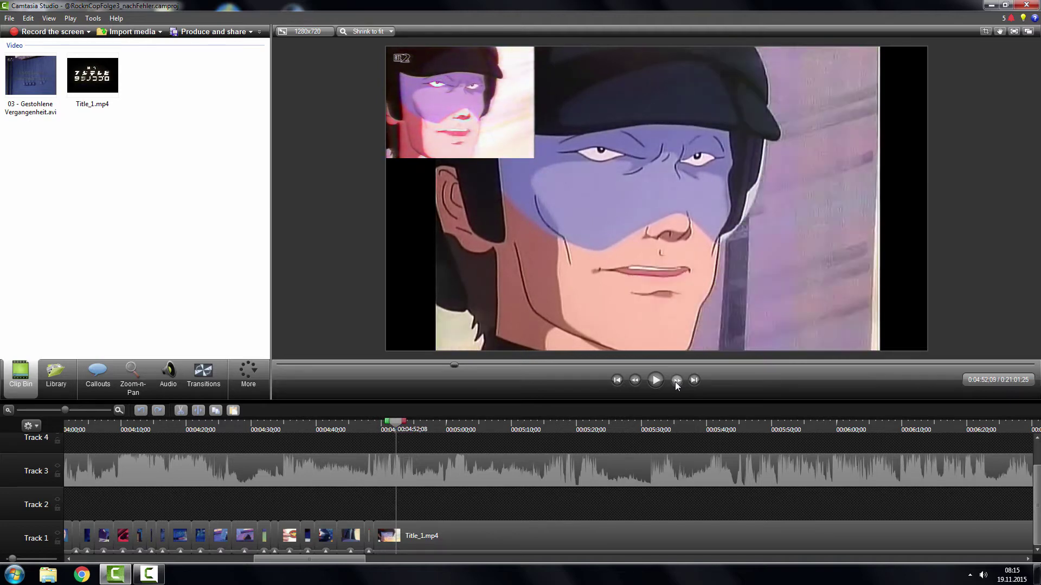
pyautogui.click(676, 381)
pyautogui.click(676, 380)
pyautogui.click(676, 380)
pyautogui.click(676, 381)
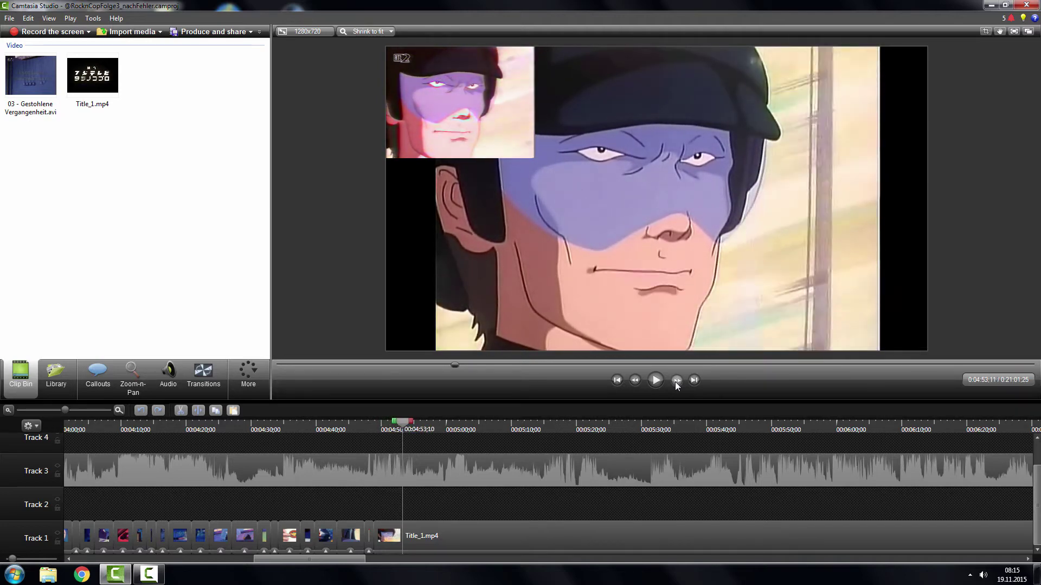
pyautogui.click(676, 380)
pyautogui.click(676, 380)
pyautogui.click(676, 381)
pyautogui.click(676, 380)
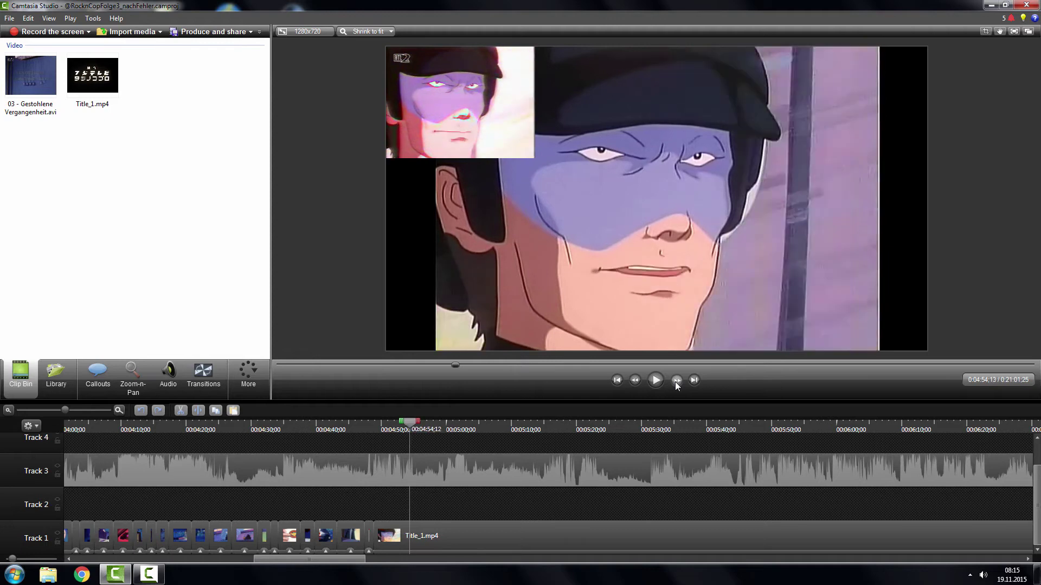
pyautogui.click(676, 381)
pyautogui.click(676, 381)
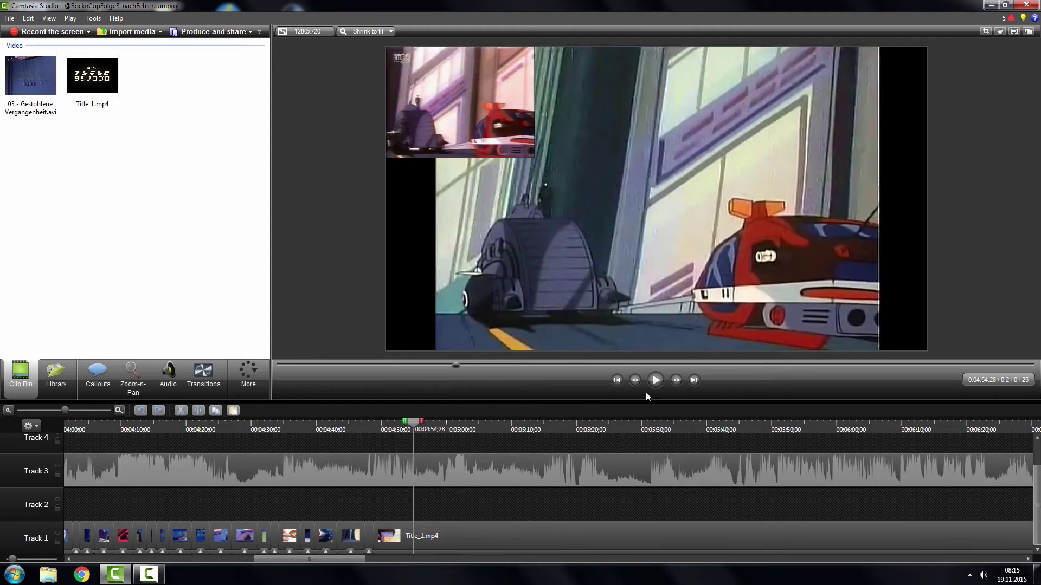
# Place the playhead on the first frame of the new street scene in the Track 1 footage, at 0:04:54;22
pyautogui.click(634, 380)
pyautogui.click(635, 381)
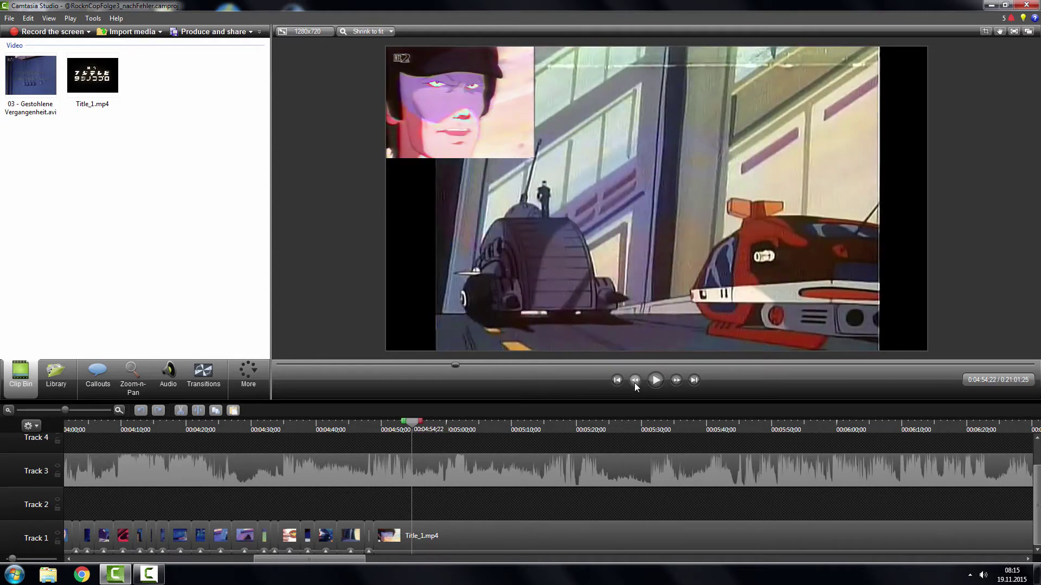
pyautogui.click(635, 381)
pyautogui.click(635, 381)
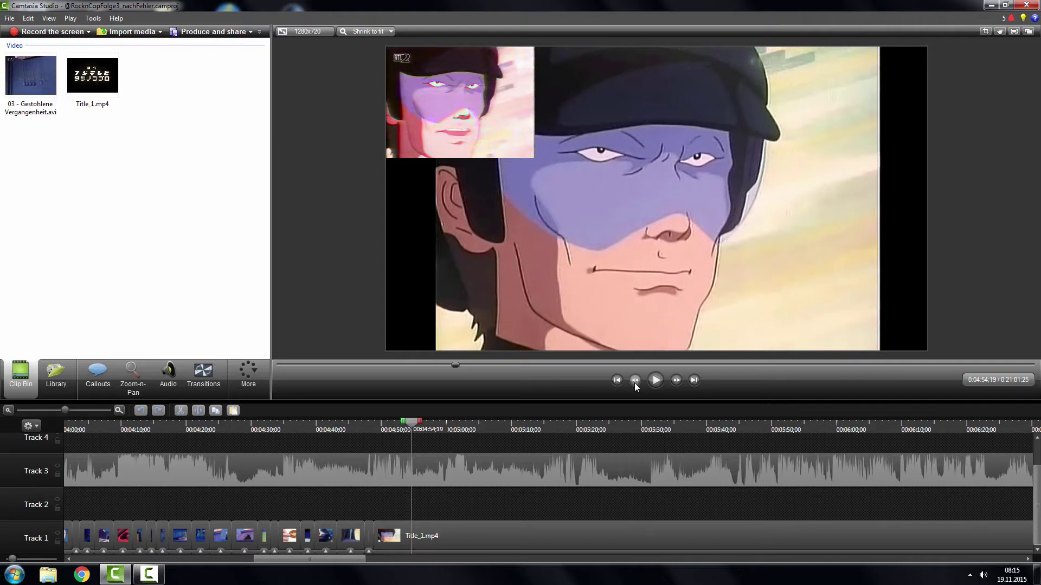
pyautogui.click(676, 380)
pyautogui.click(676, 380)
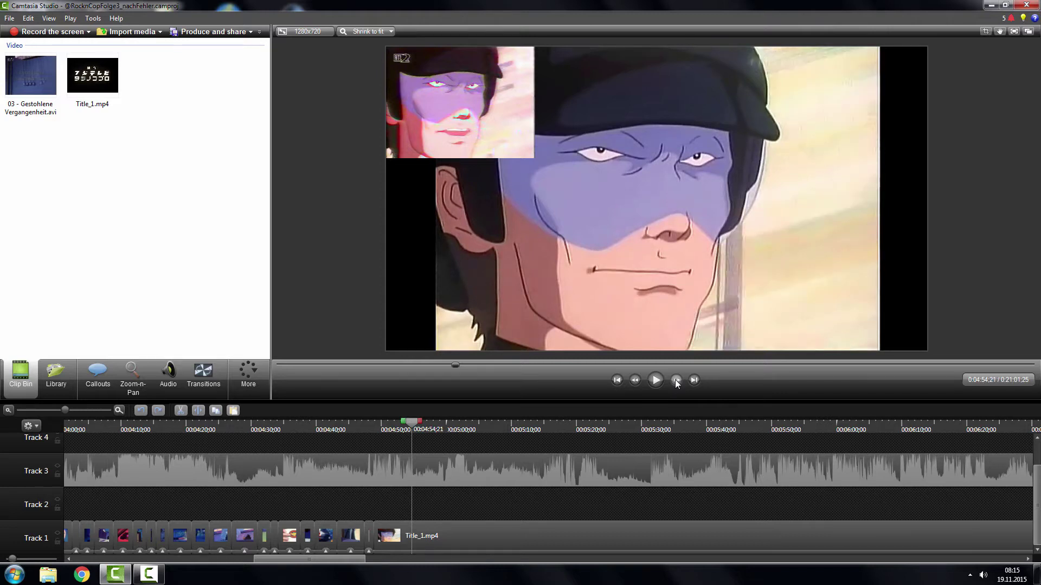
pyautogui.click(675, 380)
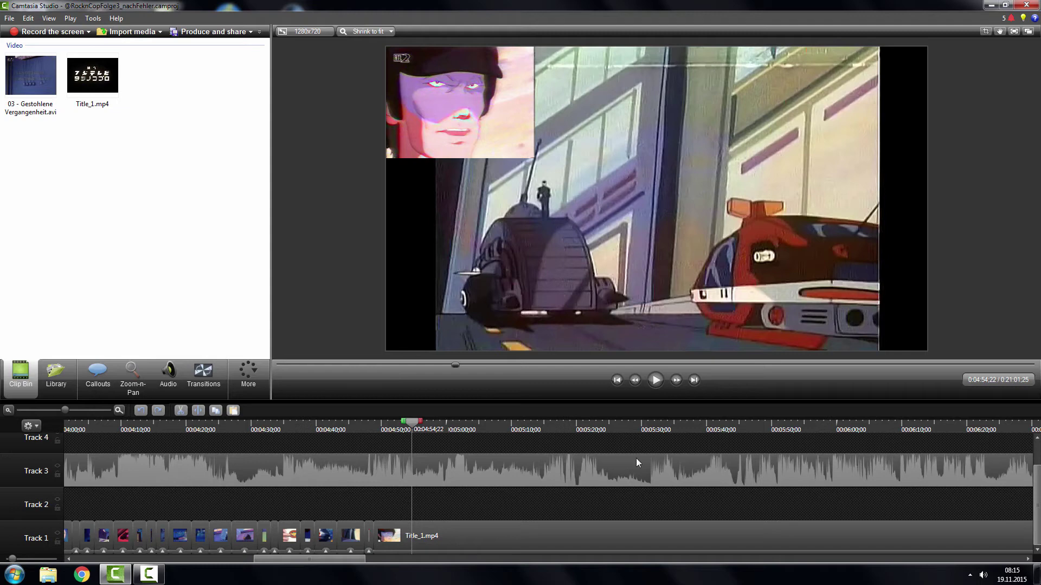
# Compare both videos on the frames just before and after the scene change at 0:04:54;22, ending on that frame
pyautogui.click(676, 381)
pyautogui.click(681, 381)
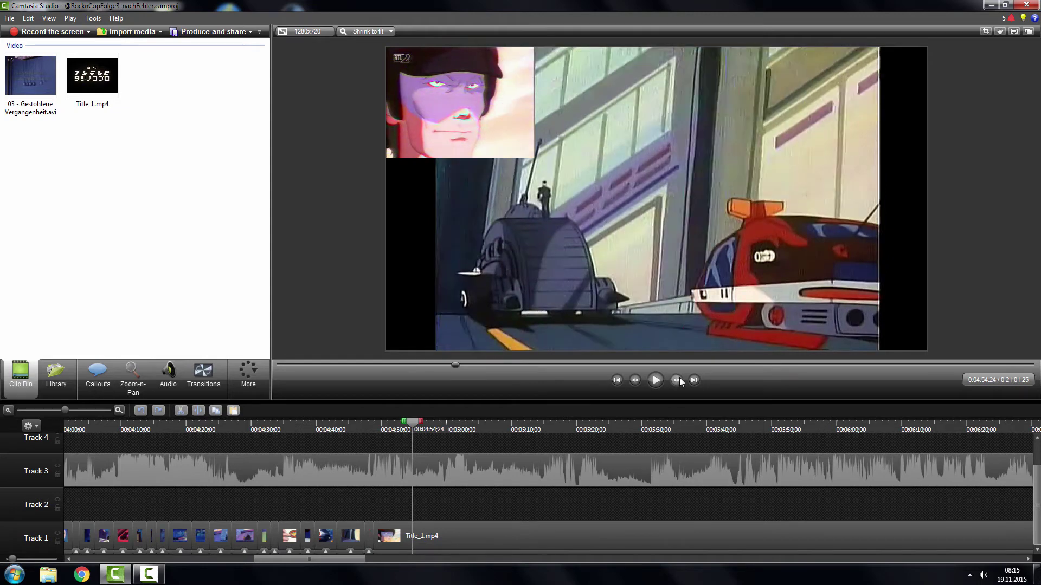
pyautogui.click(635, 382)
pyautogui.click(634, 382)
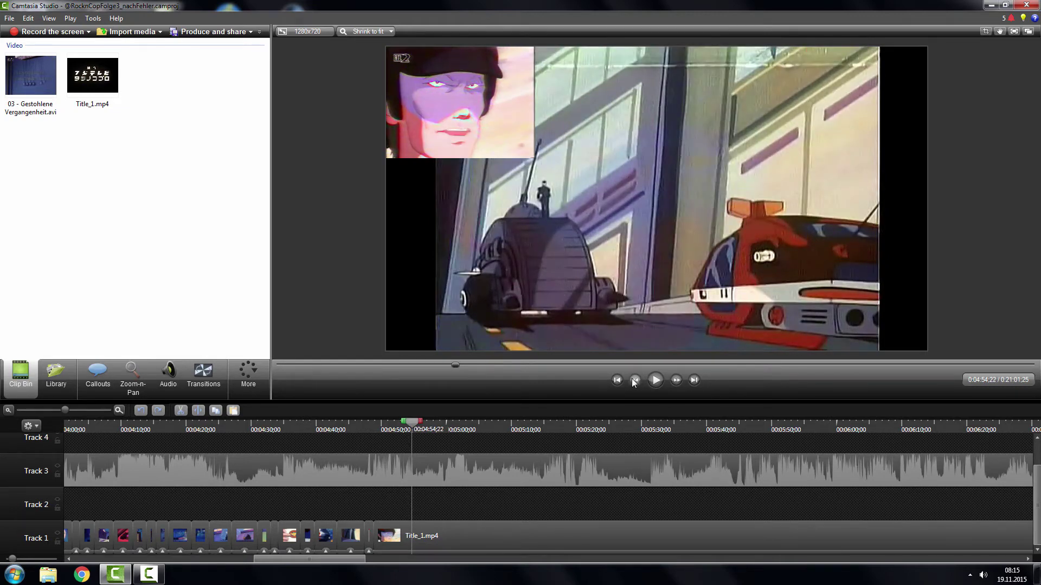
pyautogui.click(634, 382)
pyautogui.click(635, 382)
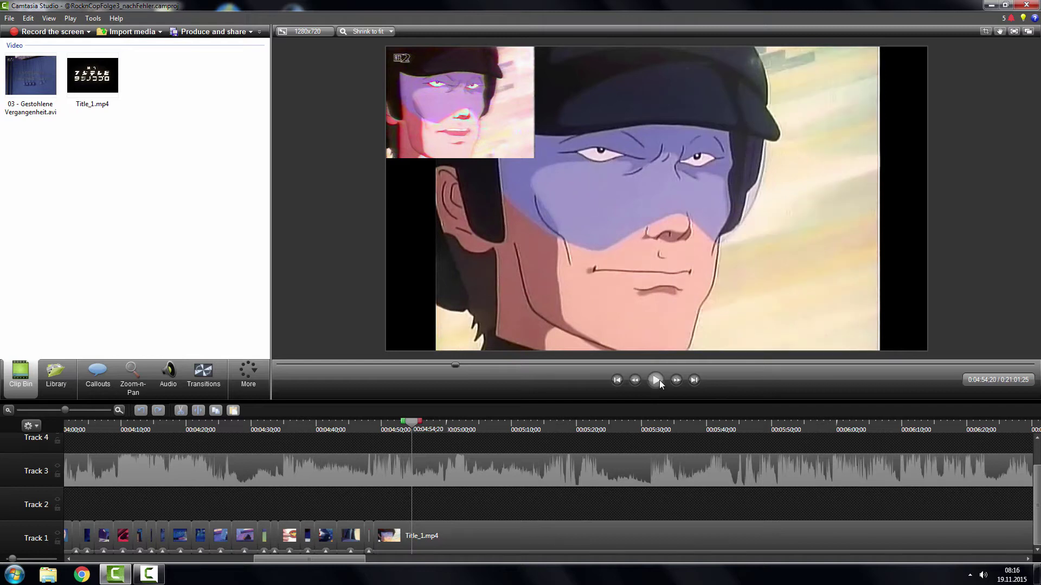
pyautogui.click(635, 381)
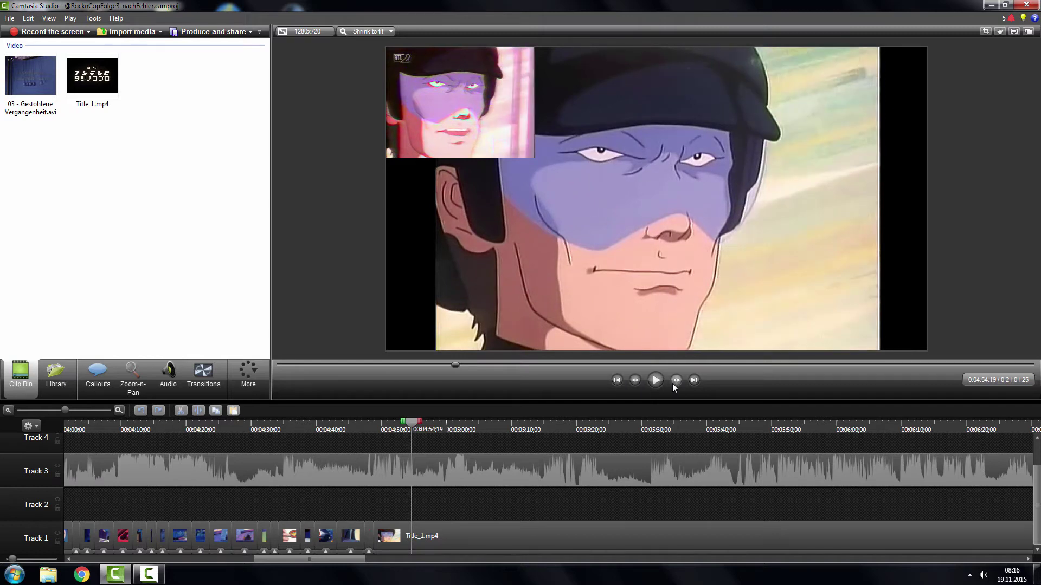
pyautogui.click(675, 382)
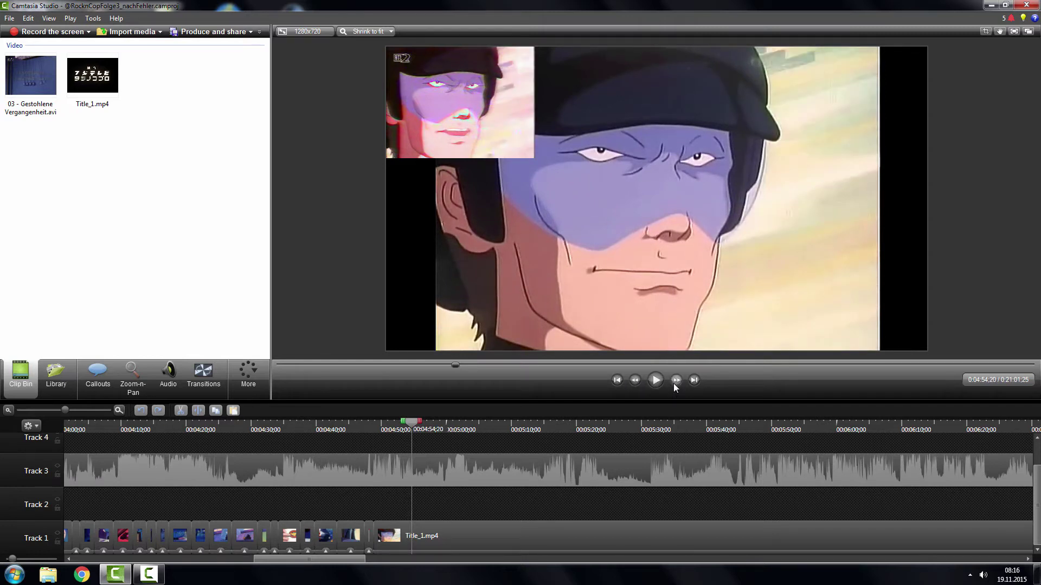
pyautogui.click(675, 382)
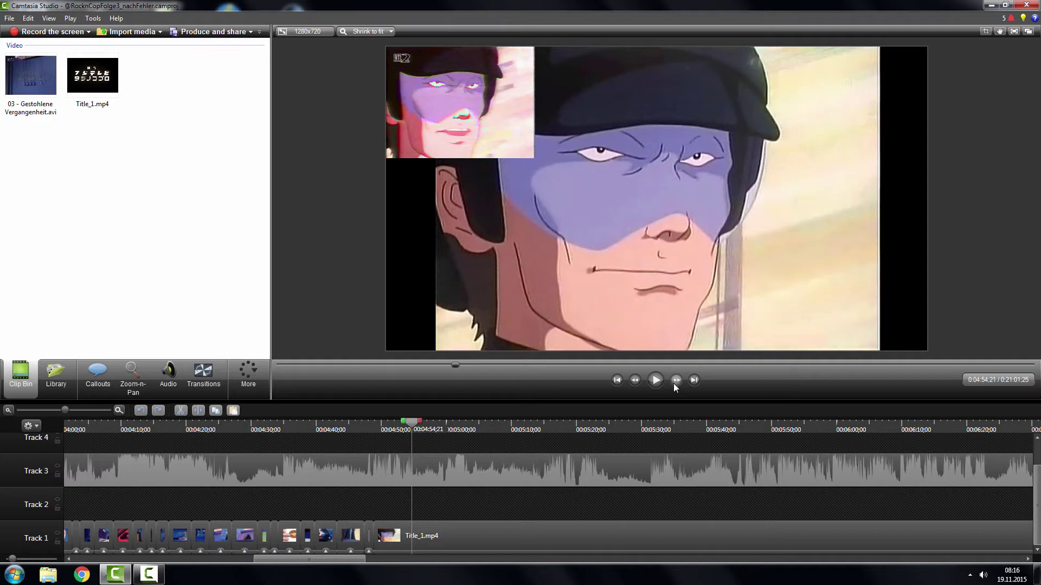
pyautogui.click(636, 381)
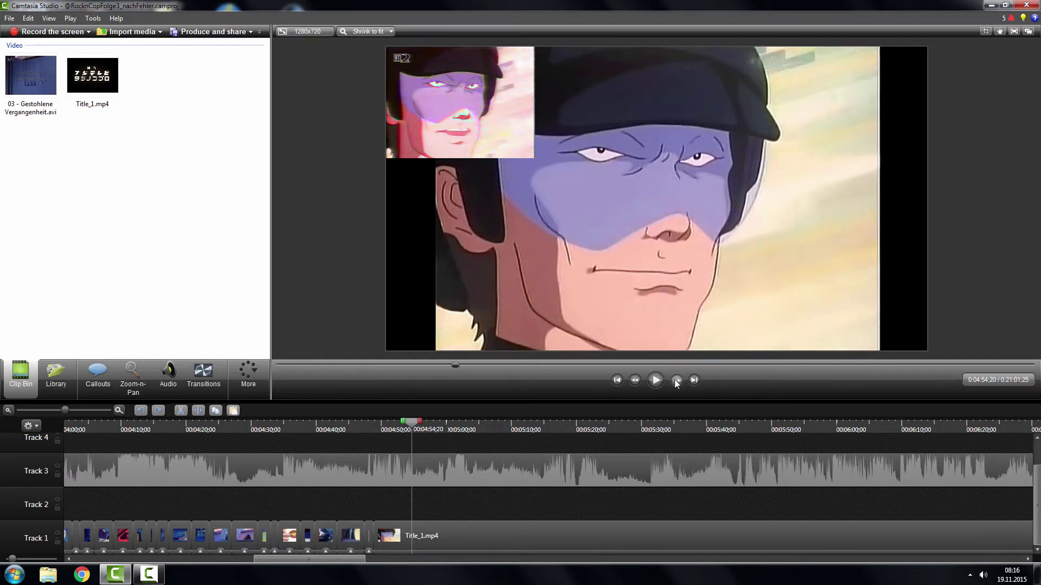
pyautogui.click(676, 381)
pyautogui.click(635, 380)
pyautogui.click(676, 380)
pyautogui.click(676, 381)
pyautogui.click(676, 381)
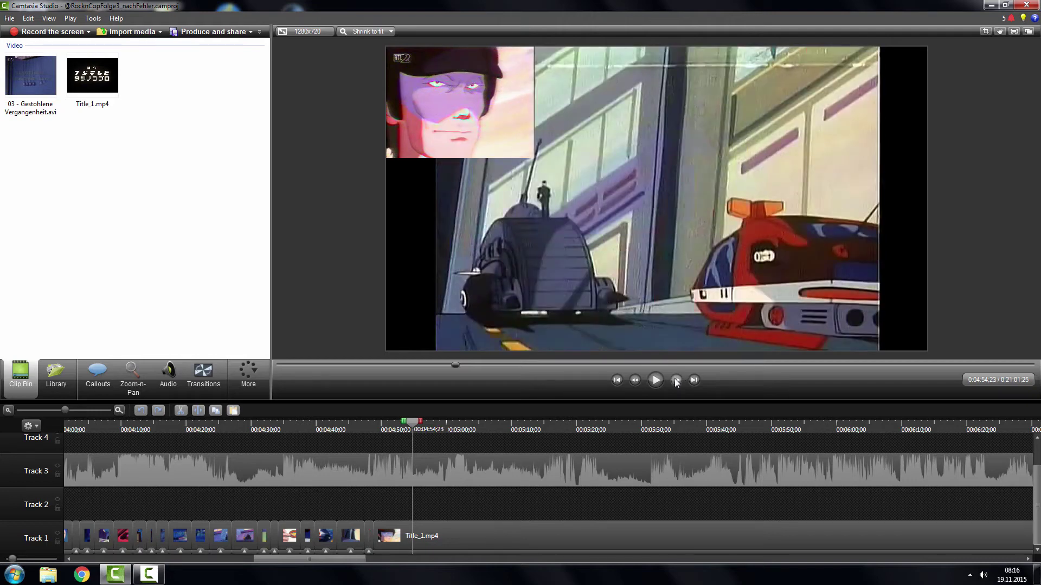
pyautogui.click(635, 380)
pyautogui.click(676, 382)
pyautogui.click(637, 382)
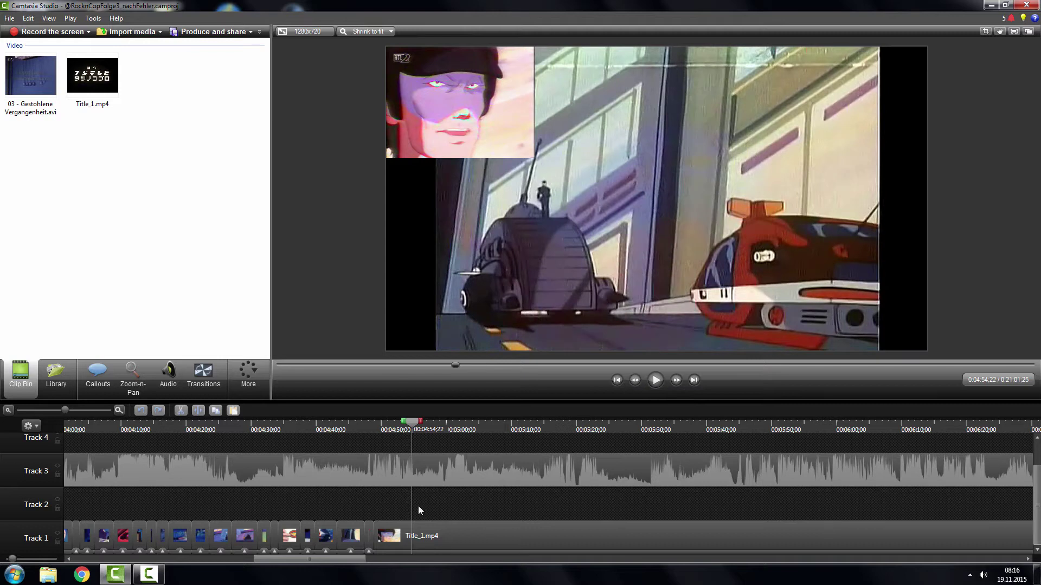
# Split the Title_1.mp4 clip on Track 1 at 0:04:54;22 and again one frame further on, at 0:04:54;23
pyautogui.click(433, 531)
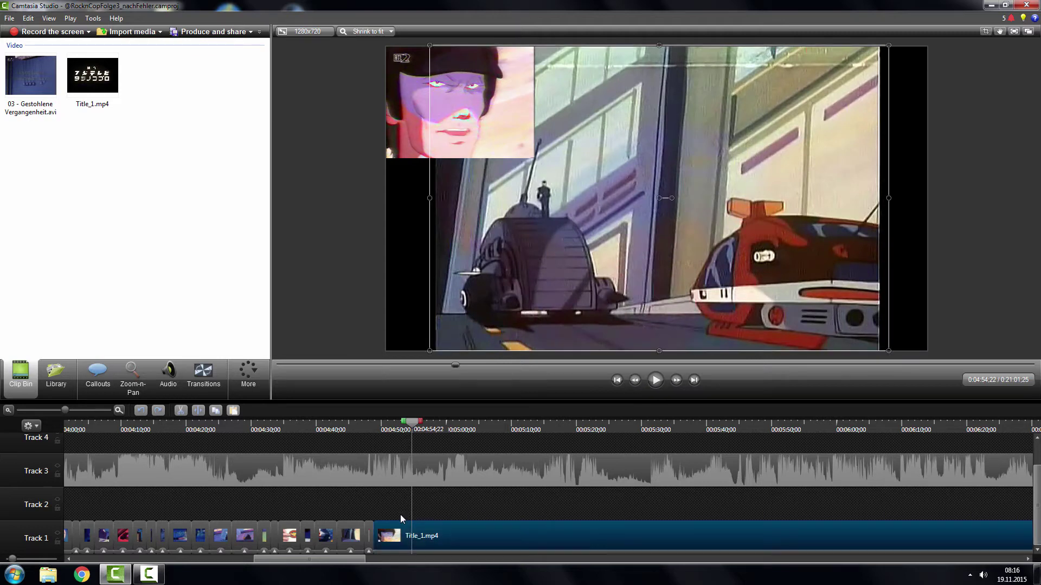
pyautogui.click(198, 411)
pyautogui.click(679, 381)
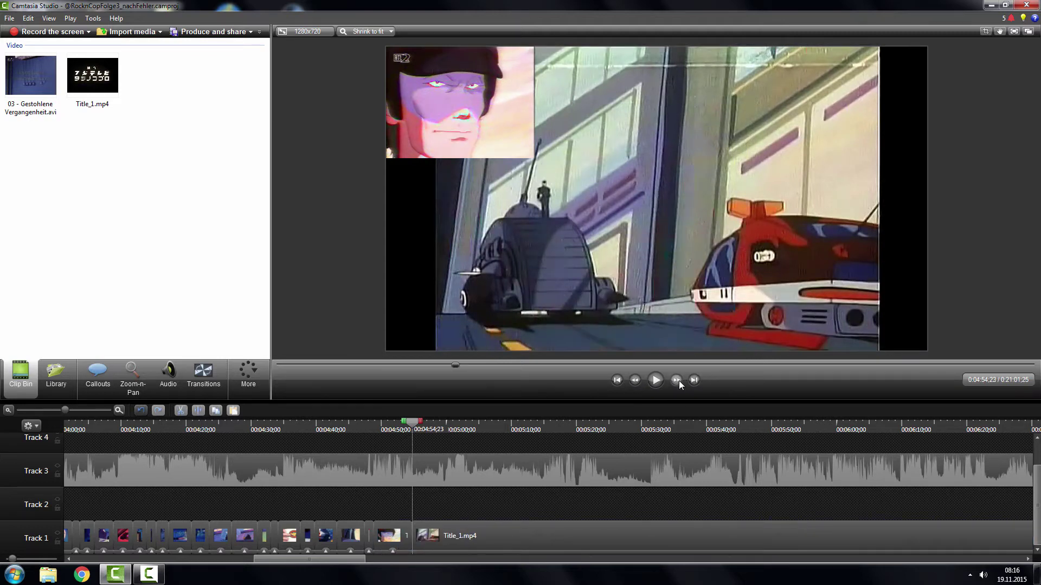
pyautogui.click(679, 381)
pyautogui.click(632, 385)
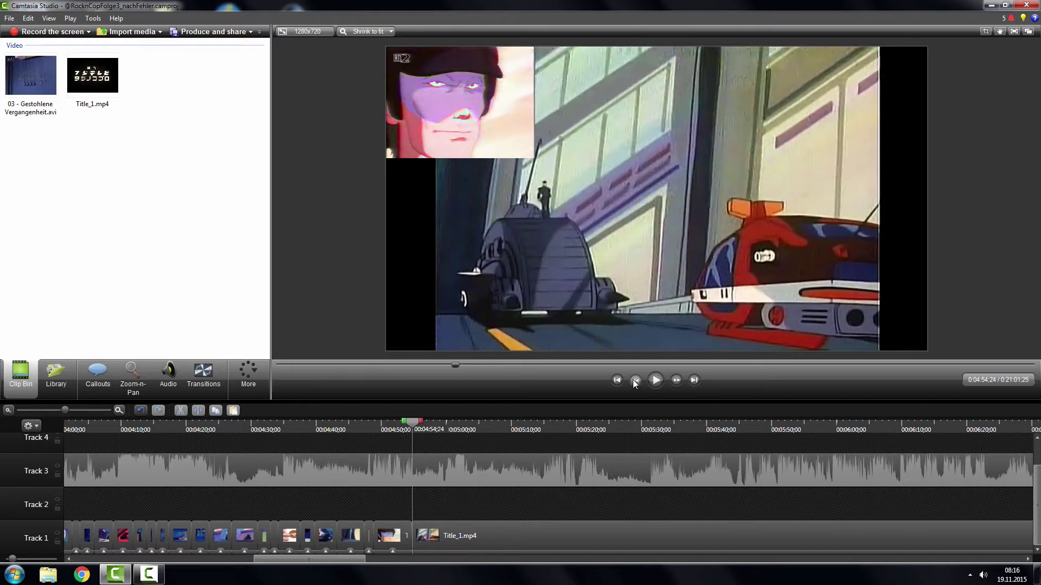
pyautogui.click(425, 530)
pyautogui.click(199, 411)
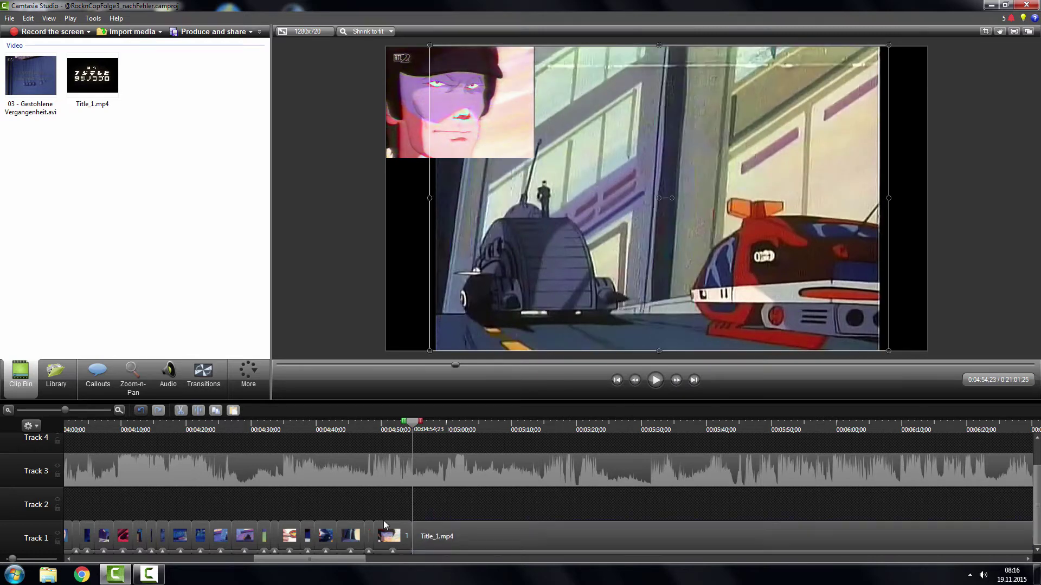
# Delete the one-frame sliver between the two cuts on Track 1, leaving a gap before 0:04:54;23
pyautogui.moveTo(66, 413); pyautogui.dragTo(109, 412)
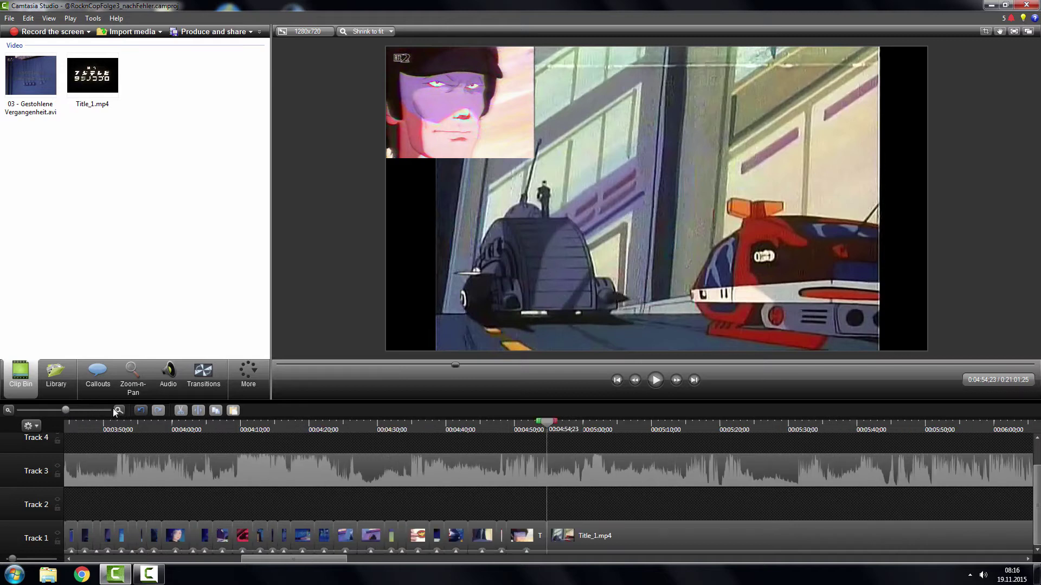
pyautogui.click(547, 533)
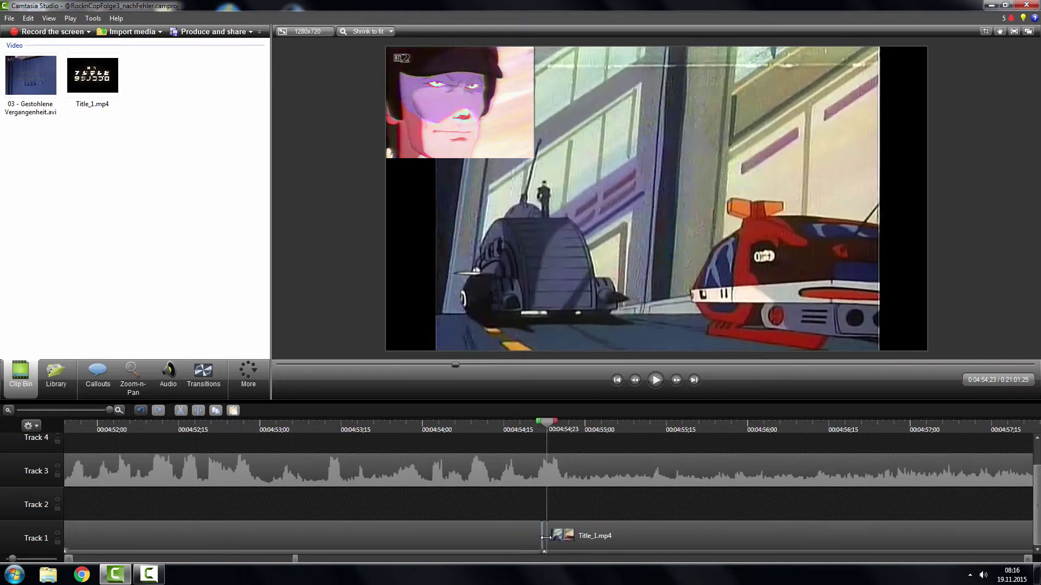
pyautogui.click(590, 491)
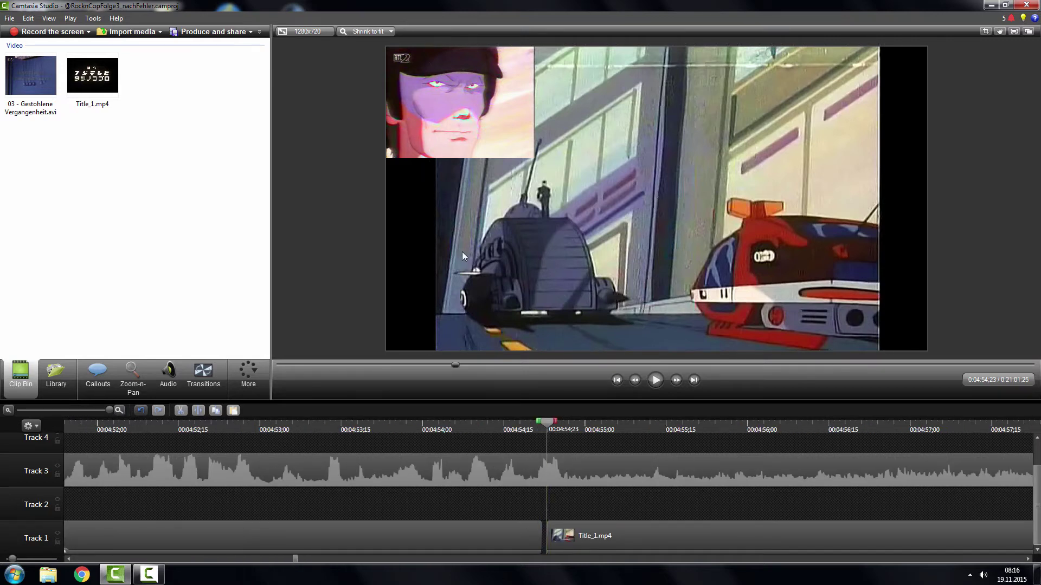
# Place the playhead on the frame where the German clip changes to the street scene, at 0:04:54;26
pyautogui.click(676, 380)
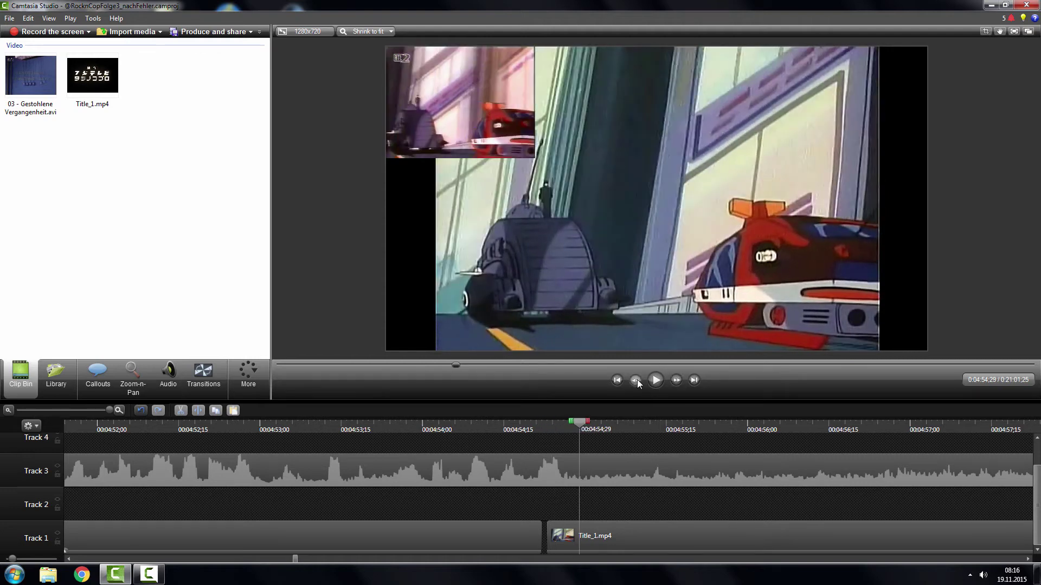
pyautogui.click(636, 381)
pyautogui.click(636, 381)
pyautogui.click(636, 382)
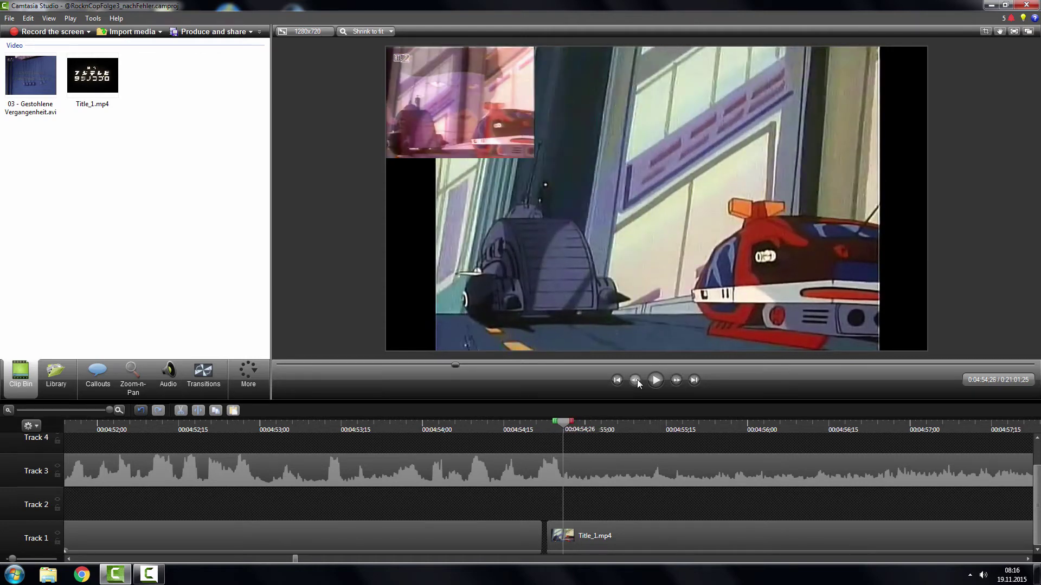
pyautogui.click(636, 383)
pyautogui.click(676, 380)
# Move the street-scene clip on Track 1 to start at 0:04:54;26 and stretch the preceding clip's duration to meet it
pyautogui.moveTo(577, 536); pyautogui.dragTo(593, 536)
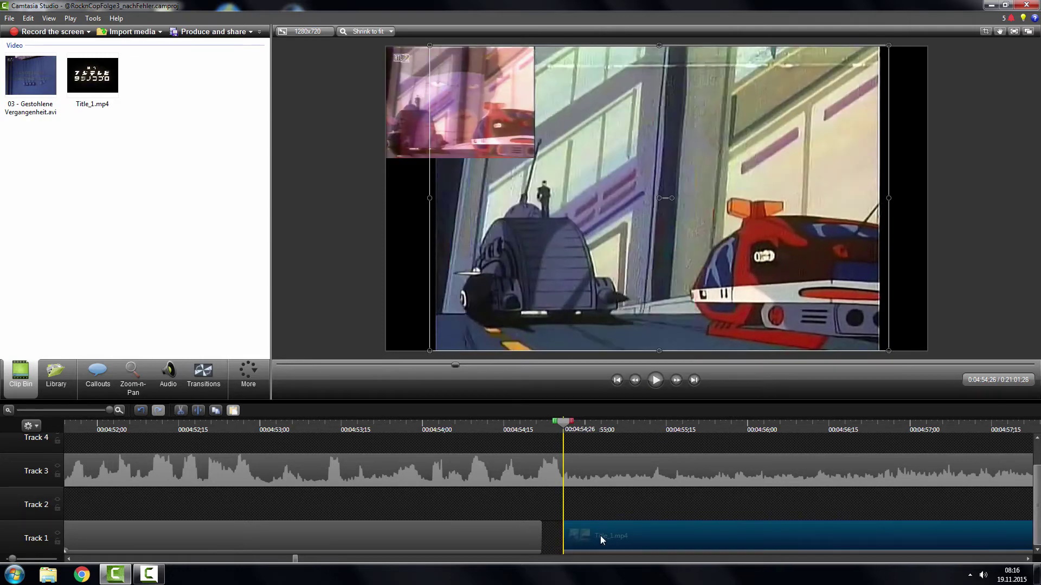
pyautogui.click(529, 551)
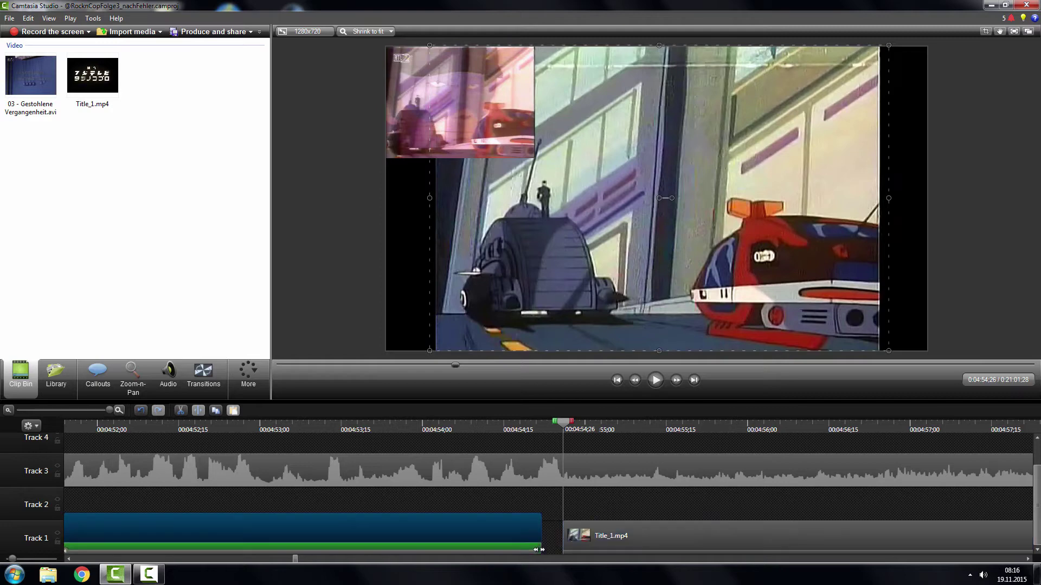
pyautogui.moveTo(539, 548); pyautogui.dragTo(562, 547)
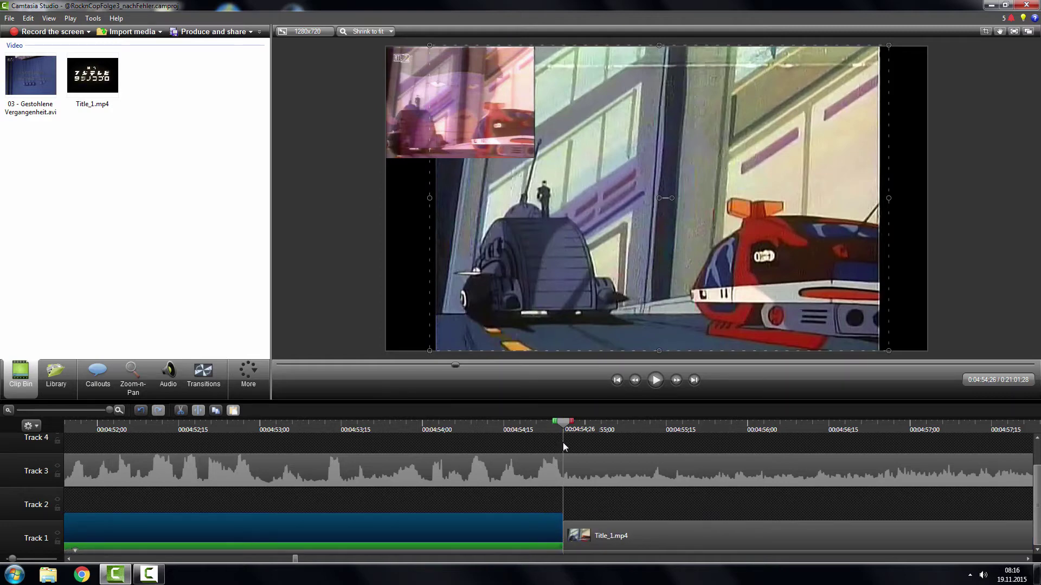
# Play back the stretched Track 1 clip across the scene change at 0:04:54;26 to check its sync with the German clip
pyautogui.click(635, 380)
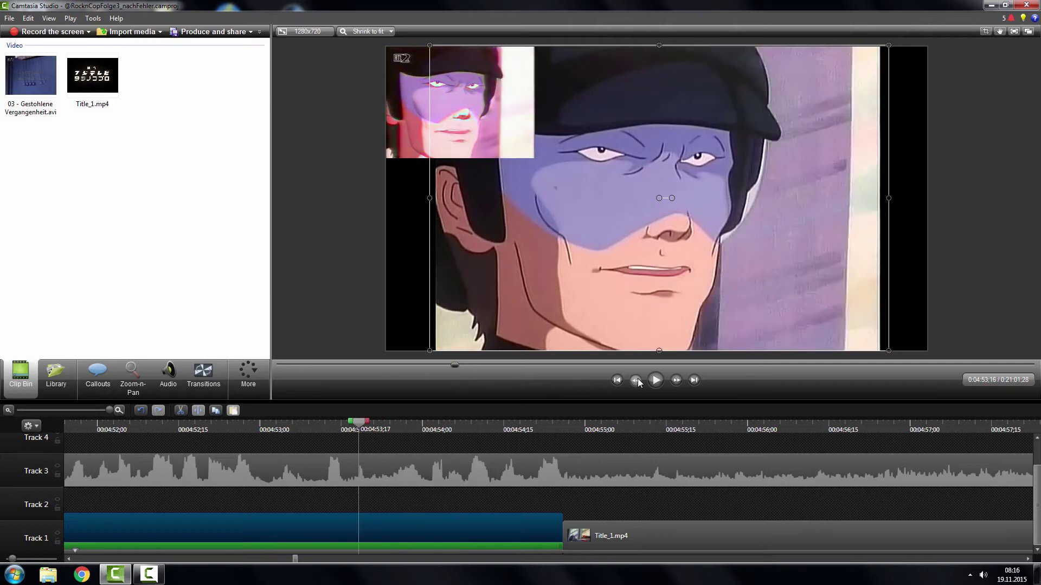
pyautogui.moveTo(110, 410); pyautogui.dragTo(85, 414)
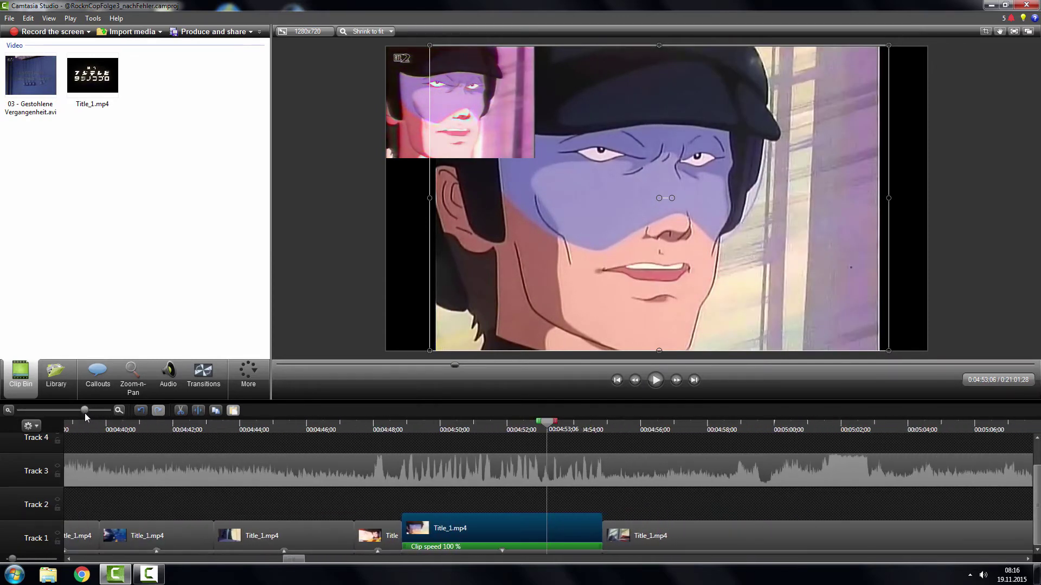
pyautogui.moveTo(425, 424); pyautogui.dragTo(408, 427)
pyautogui.click(655, 380)
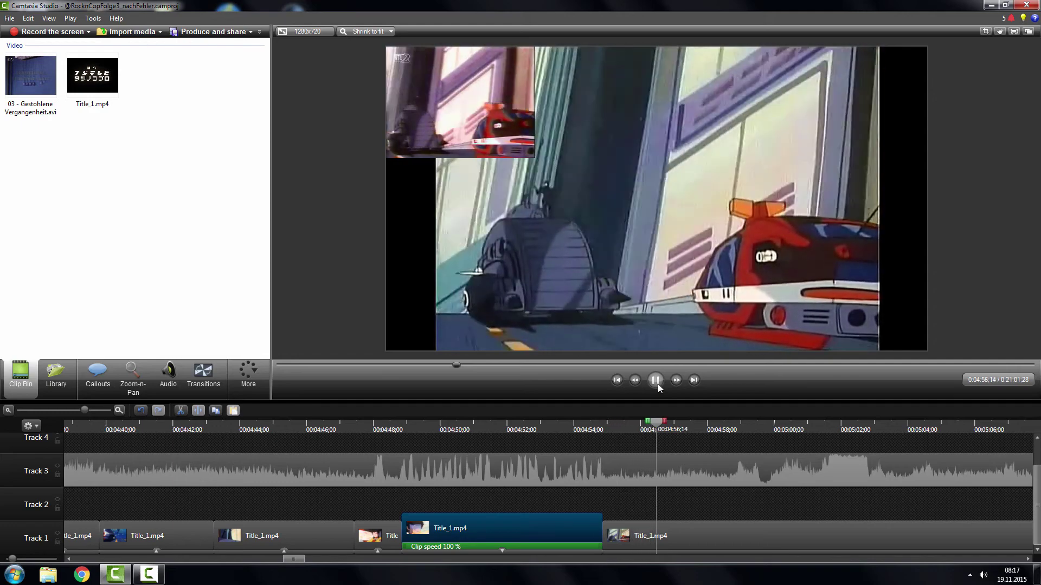
pyautogui.click(658, 384)
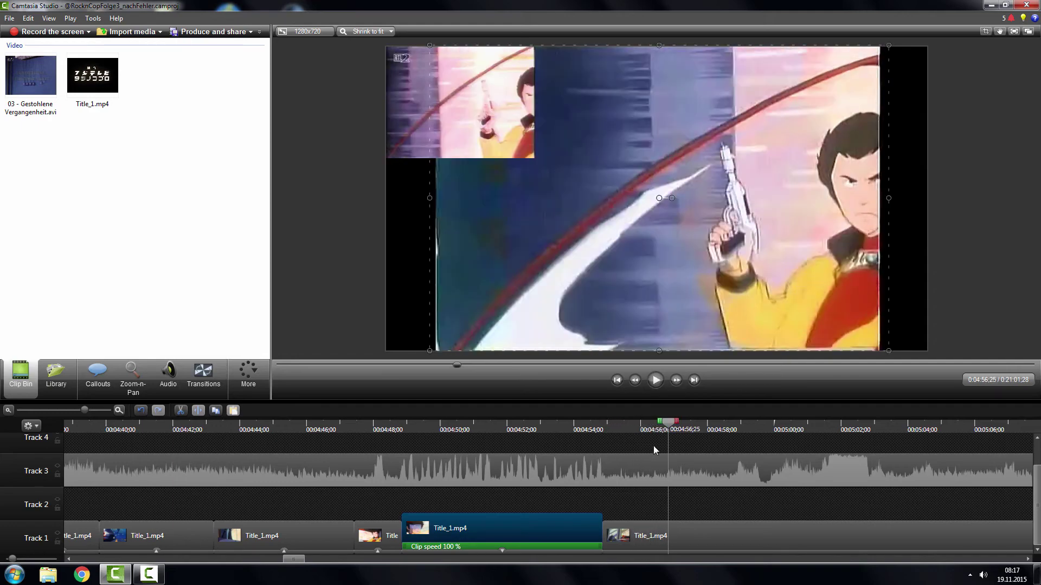
# Split the Title_1.mp4 clip on Track 1 at the first frame of the gunman scene, 0:04:56;22
pyautogui.moveTo(672, 426); pyautogui.dragTo(664, 427)
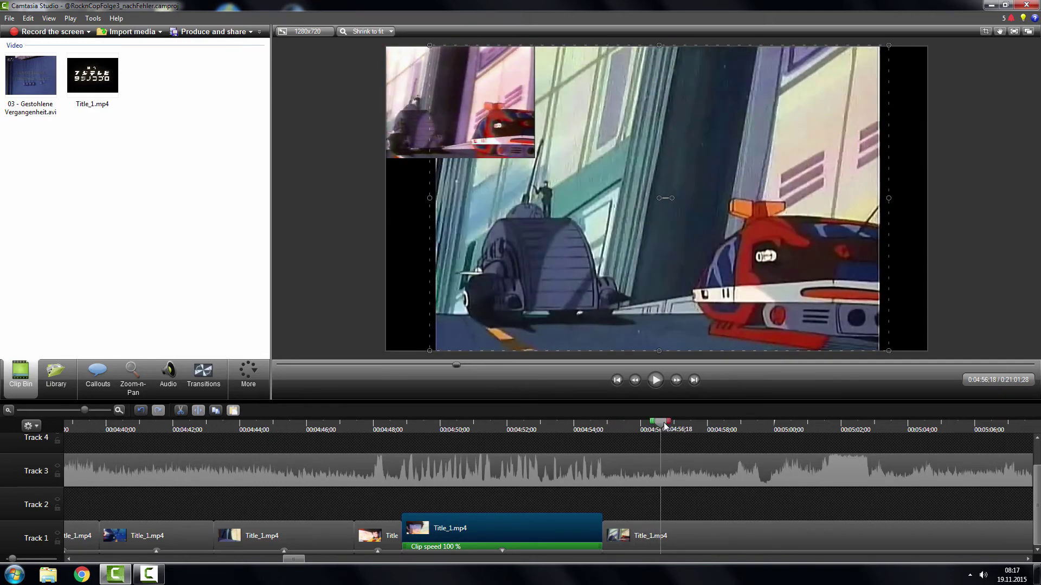
pyautogui.click(675, 382)
pyautogui.click(675, 382)
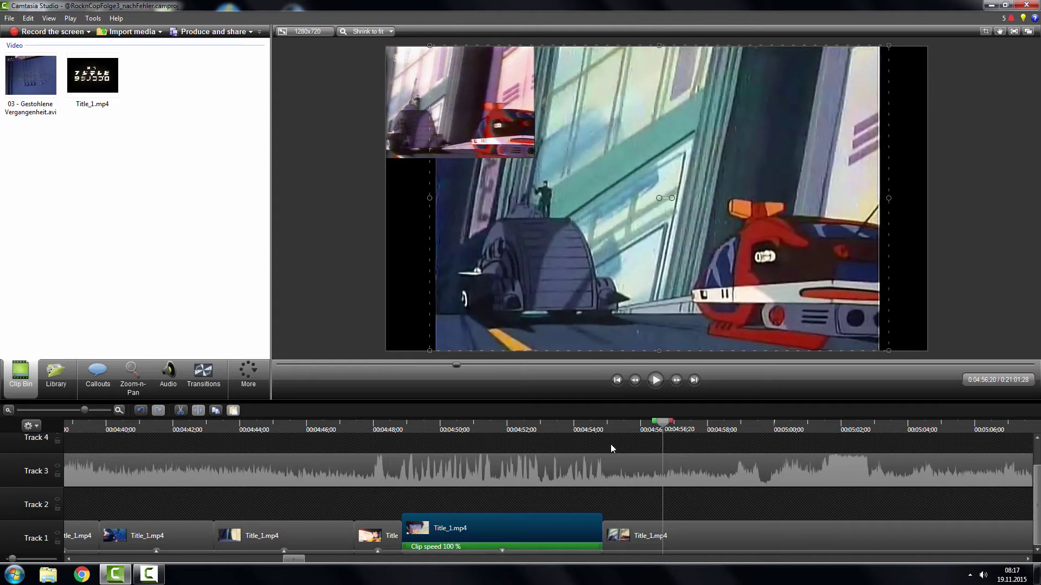
pyautogui.click(675, 381)
pyautogui.click(674, 381)
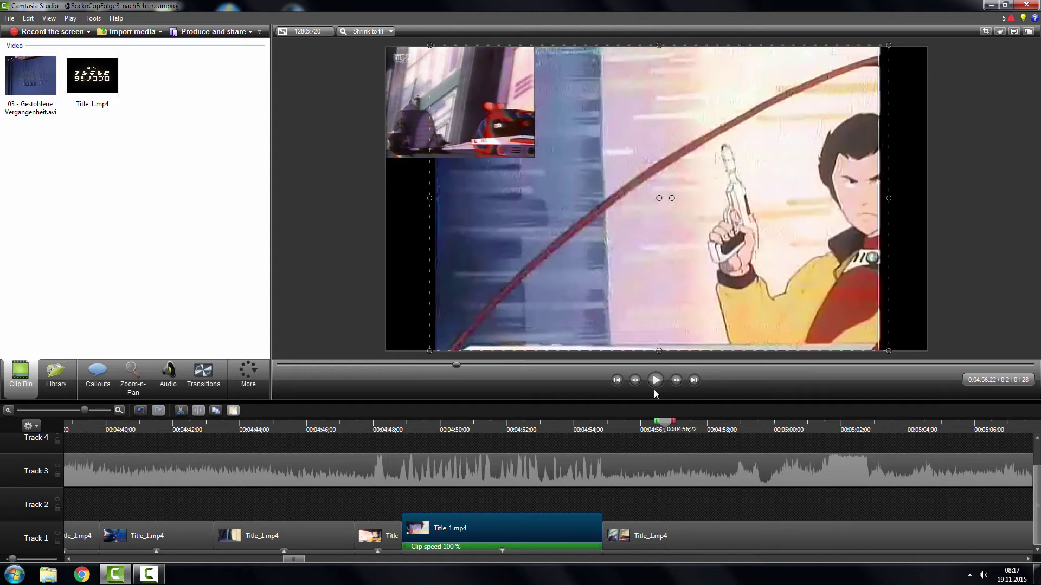
pyautogui.click(633, 384)
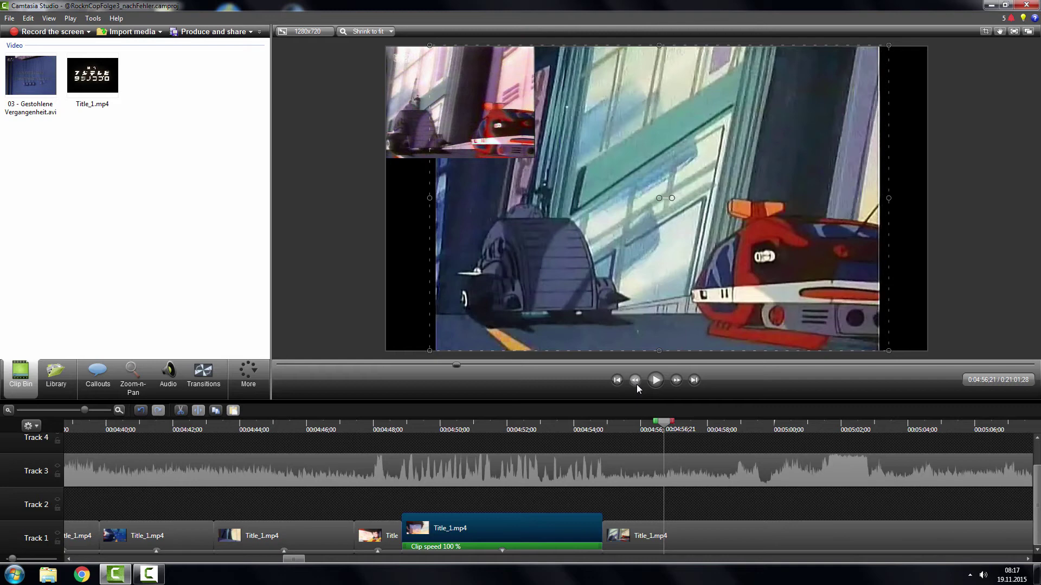
pyautogui.click(681, 383)
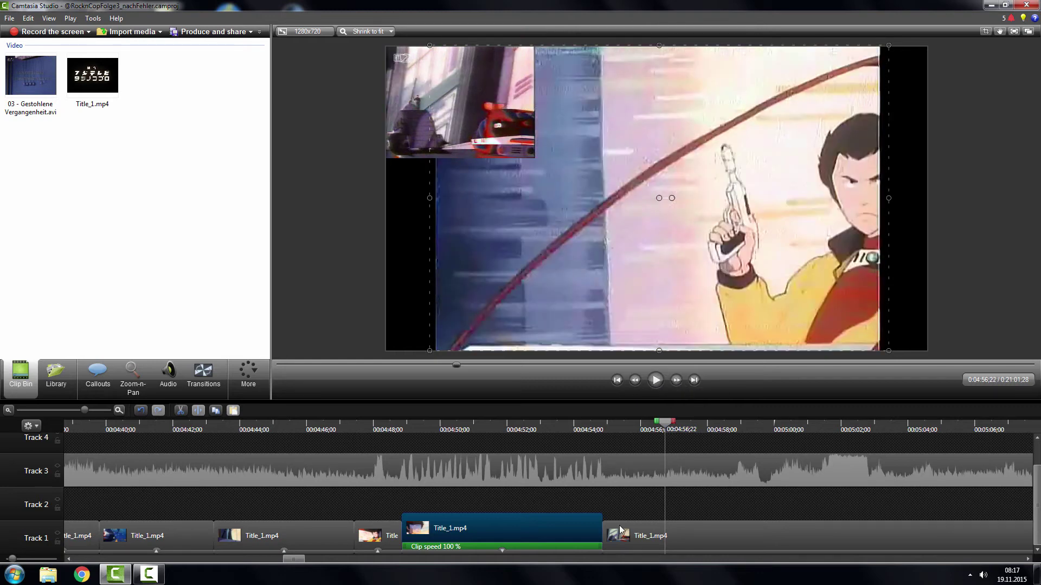
pyautogui.click(612, 545)
pyautogui.click(199, 411)
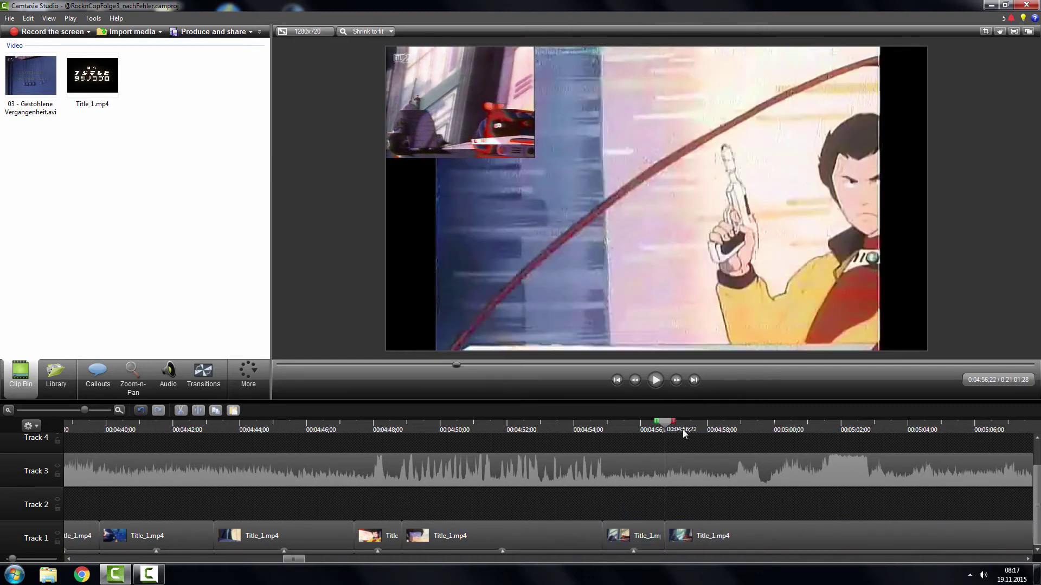
# Move the gunman-scene clip to the German scene change at 0:04:56;25 and stretch the street-scene clip to meet it, at 97 % clip speed
pyautogui.click(678, 381)
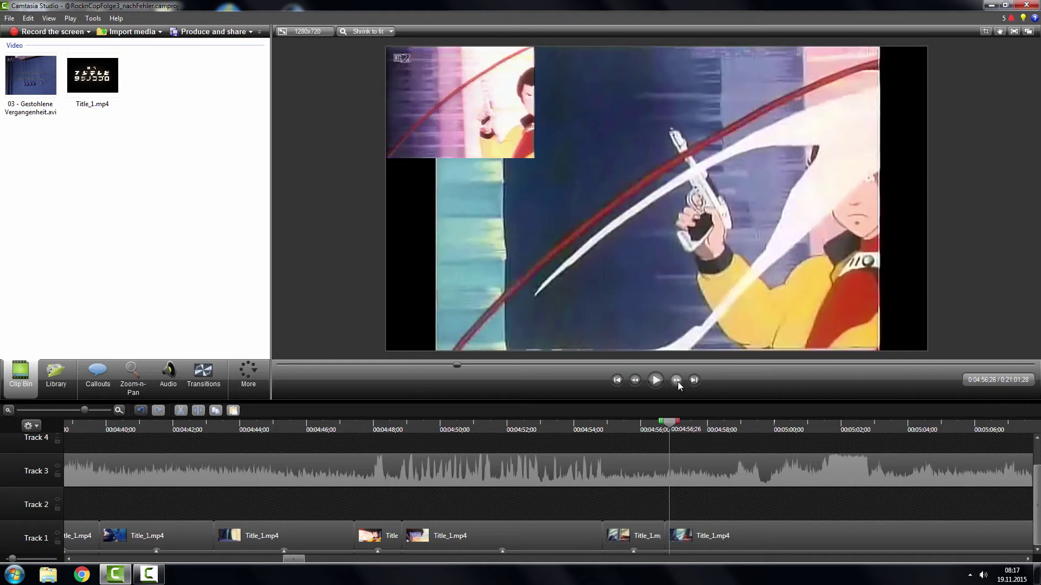
pyautogui.click(634, 381)
pyautogui.click(635, 382)
pyautogui.click(635, 382)
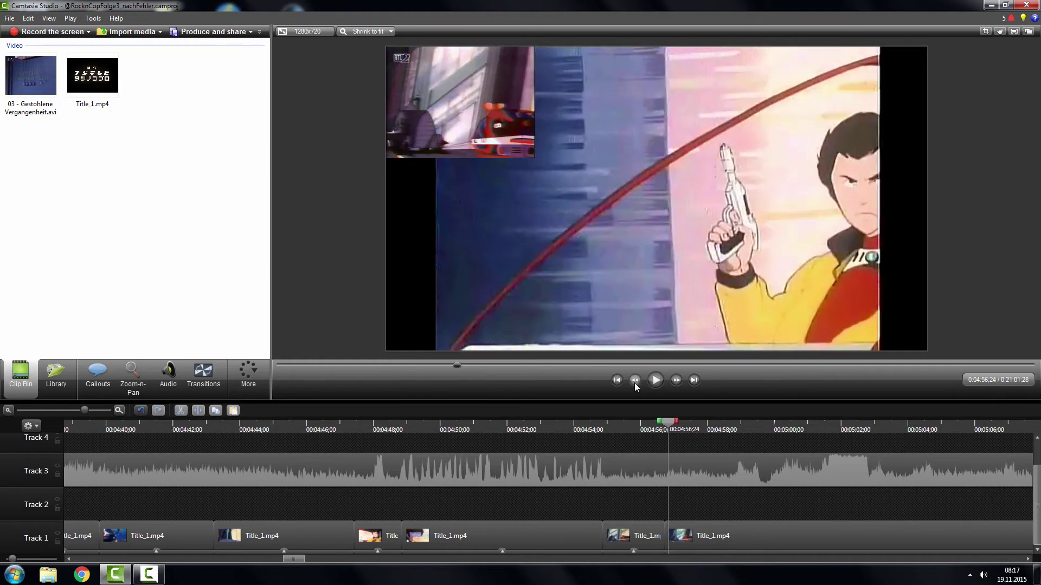
pyautogui.click(679, 382)
pyautogui.click(705, 537)
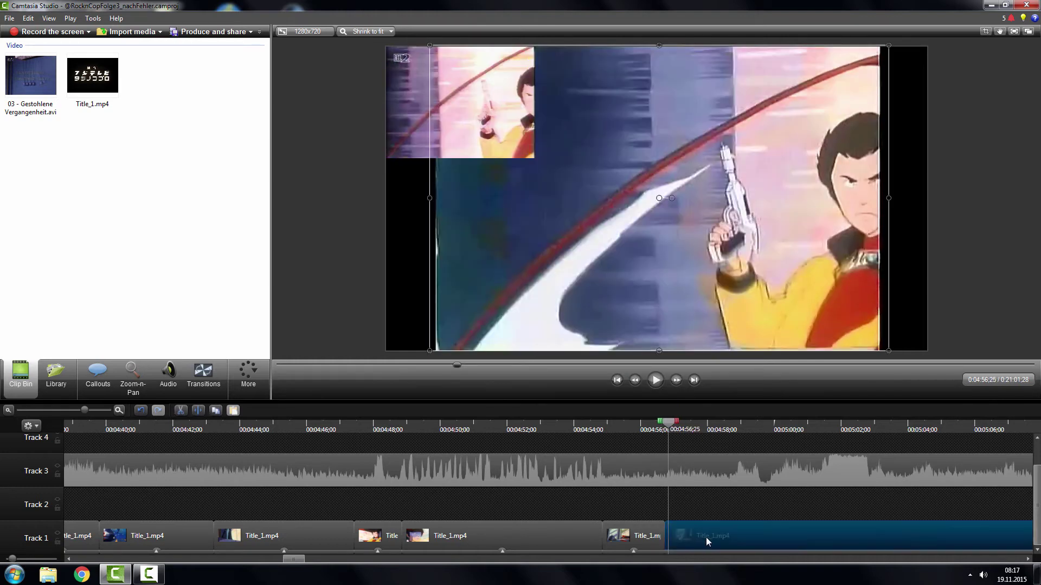
pyautogui.click(666, 548)
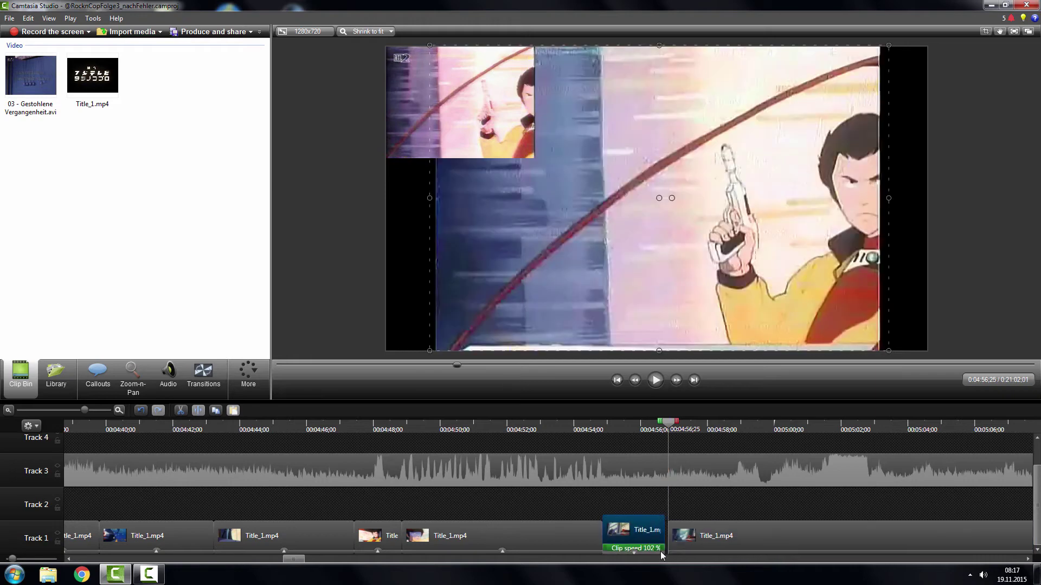
# Play back both videos from 0:04:54;26 past the scene change at 0:04:56;25 to check the sync
pyautogui.click(600, 426)
pyautogui.moveTo(601, 425); pyautogui.dragTo(603, 420)
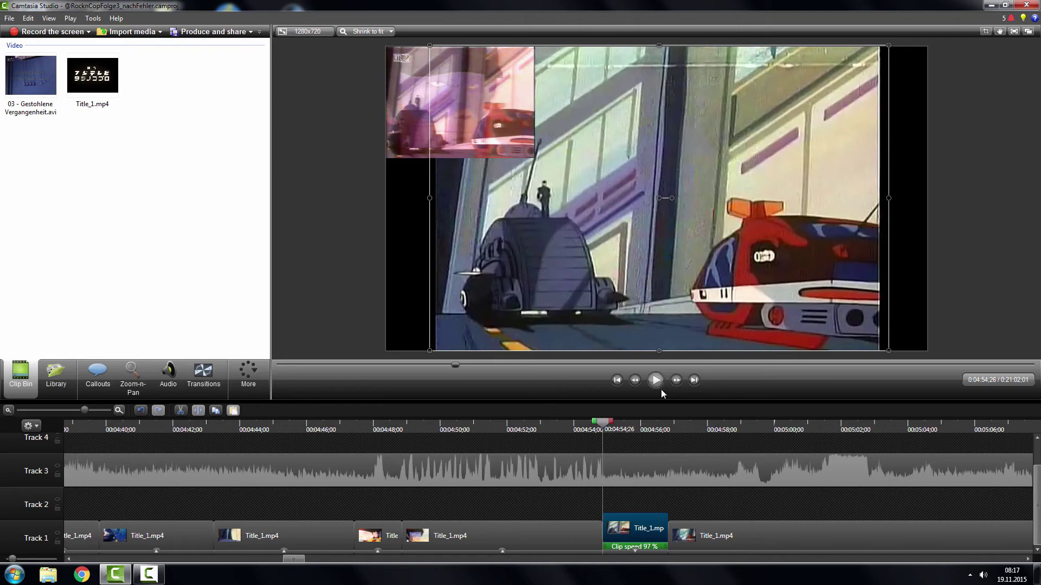
pyautogui.click(676, 381)
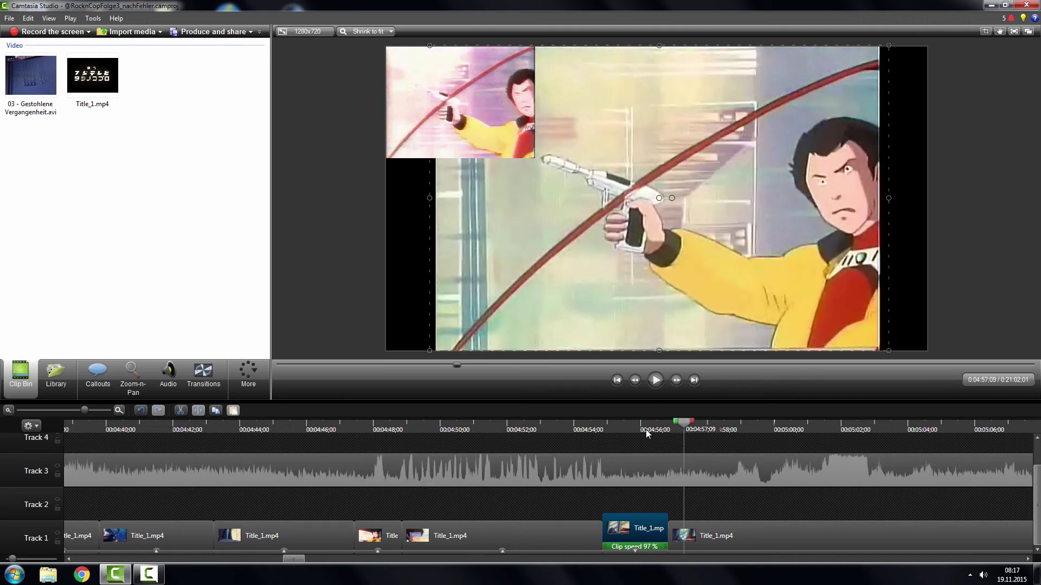
# Compare the unsynchronised footage on both tracks around 0:10:41, examining frame by frame the Track 1 scene change between 0:10:41;20 and 0:10:41;24
pyautogui.moveTo(86, 409); pyautogui.dragTo(20, 409)
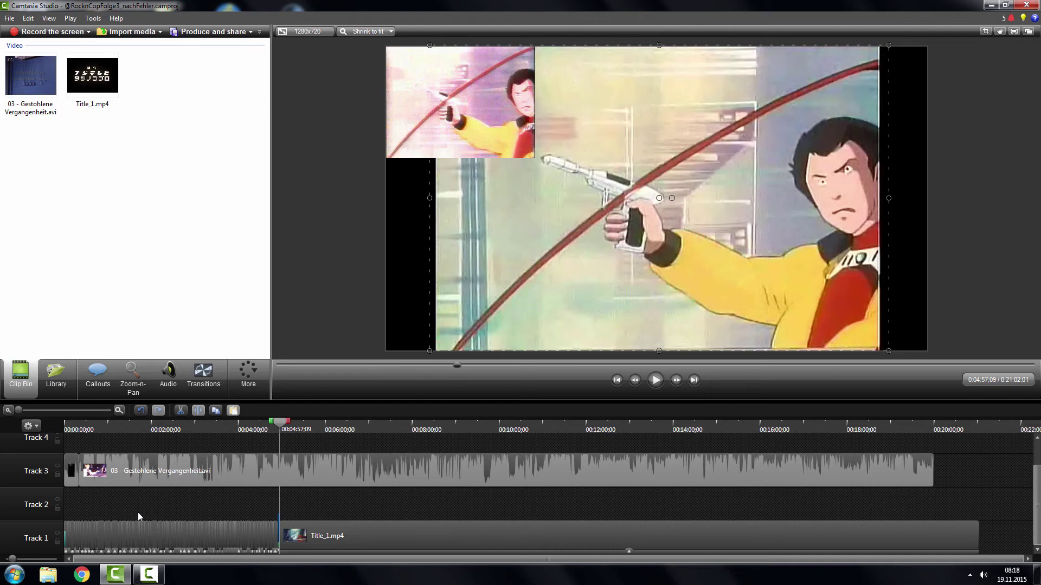
pyautogui.click(419, 427)
pyautogui.moveTo(419, 427); pyautogui.dragTo(425, 428)
pyautogui.click(661, 365)
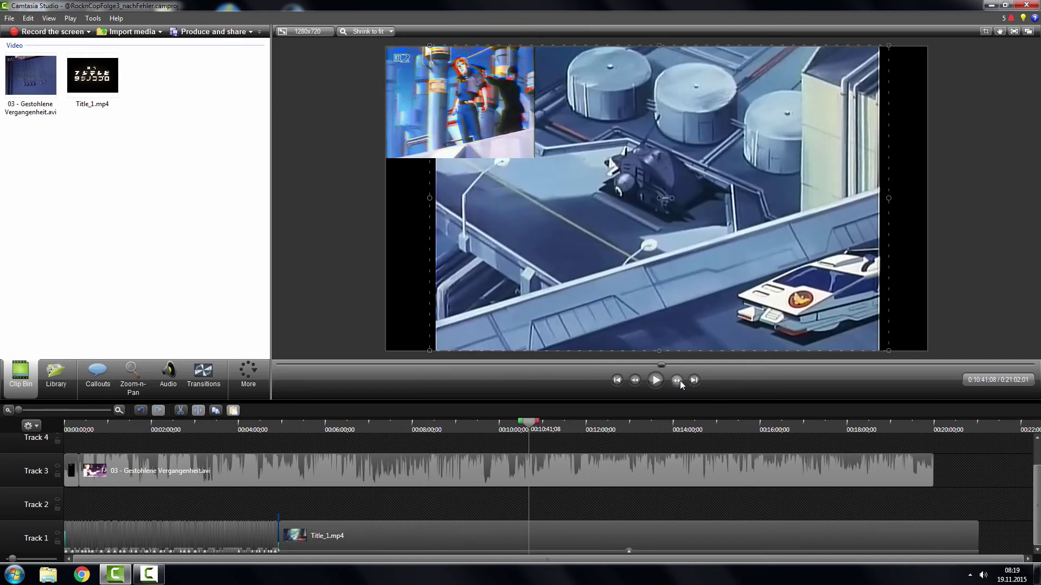
pyautogui.click(637, 382)
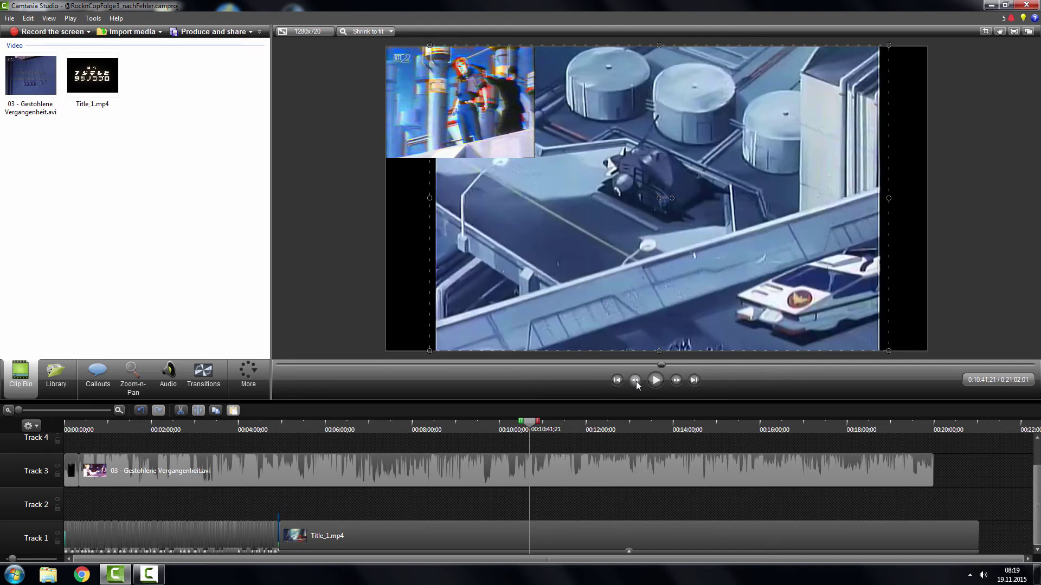
pyautogui.click(636, 381)
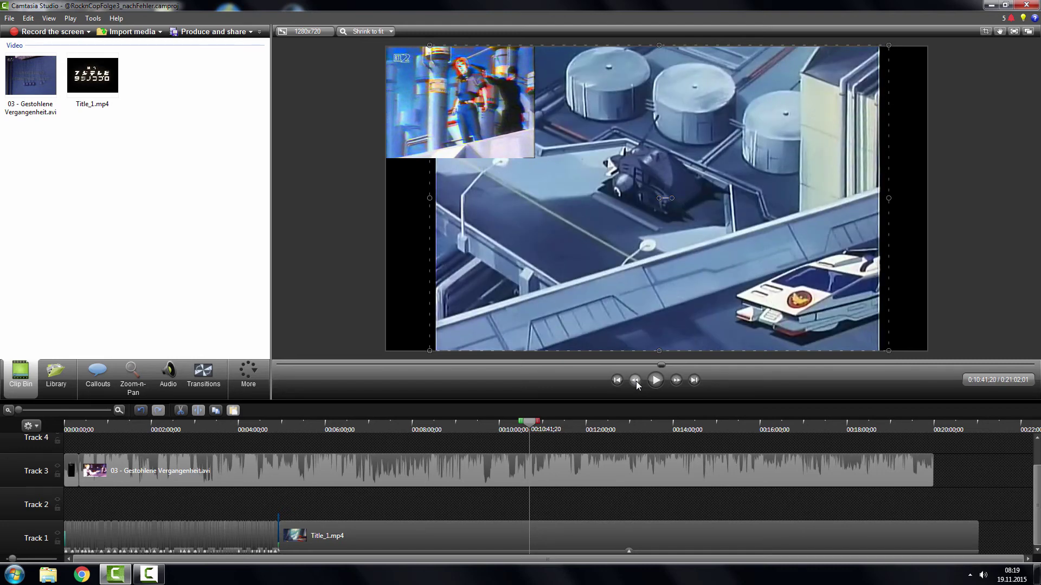
pyautogui.click(678, 382)
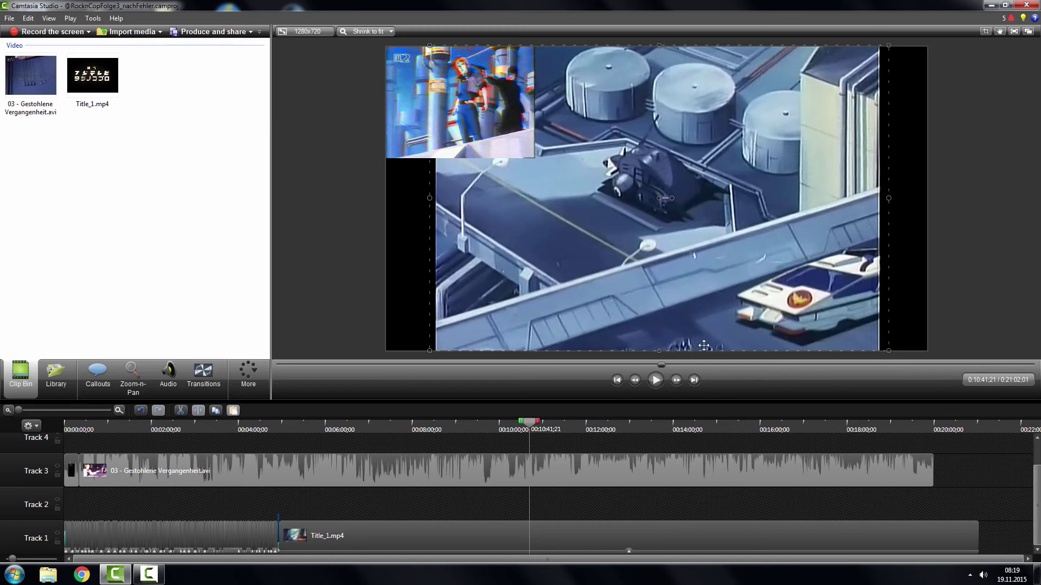
pyautogui.click(678, 382)
pyautogui.click(677, 380)
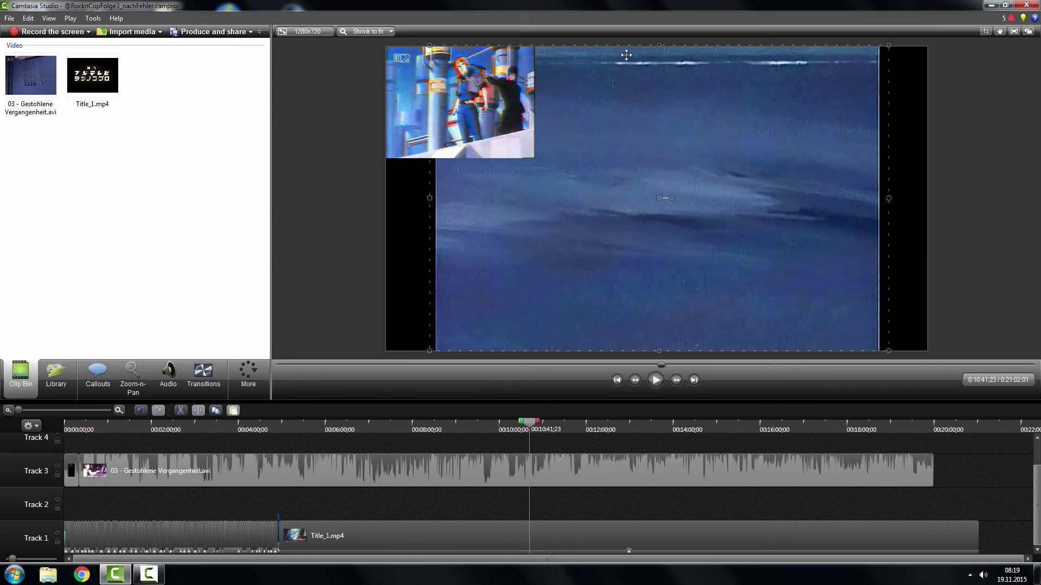
pyautogui.click(677, 380)
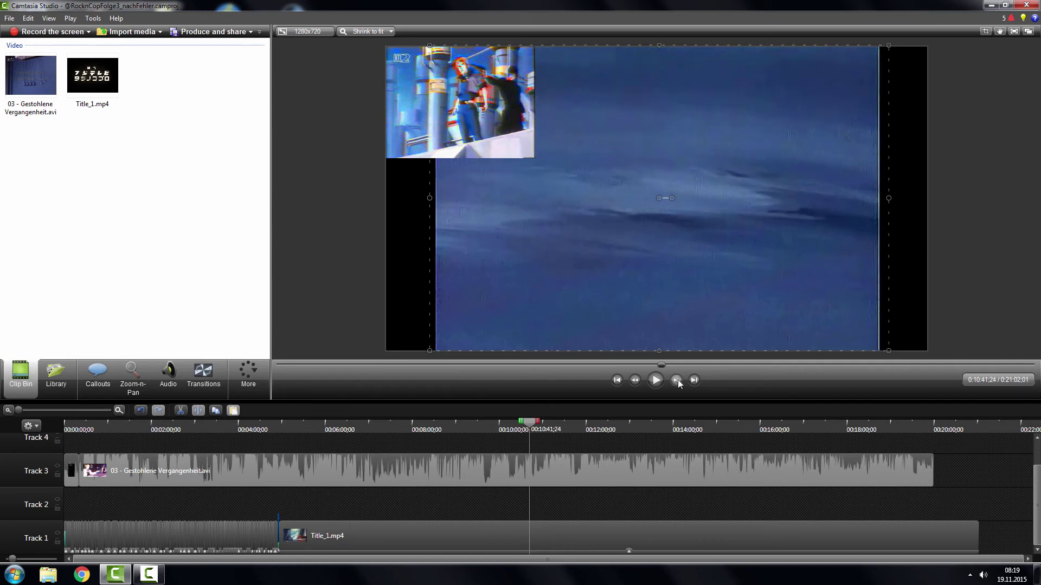
# Step back and forth between 0:10:41;22 and 0:10:41;24 to recheck the Track 1 scene change against the inset video
pyautogui.click(635, 380)
pyautogui.click(635, 381)
pyautogui.click(635, 380)
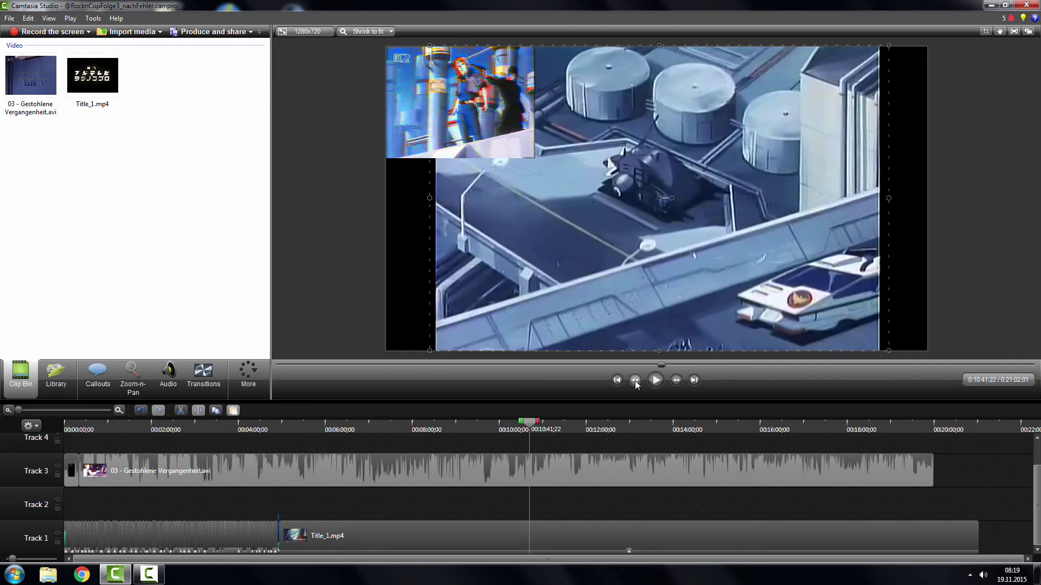
pyautogui.click(676, 380)
pyautogui.click(676, 380)
pyautogui.click(676, 381)
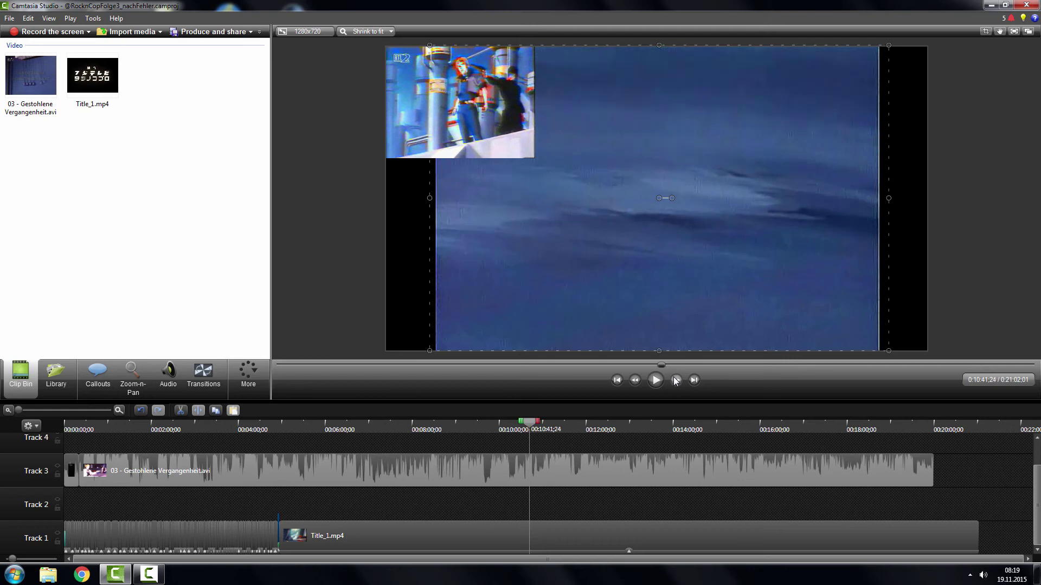
pyautogui.click(676, 381)
# Return the playhead to 0:04:56;25 and inspect the clip speeds of the five Title_1.mp4 clips preceding it on Track 1
pyautogui.moveTo(533, 422); pyautogui.dragTo(283, 447)
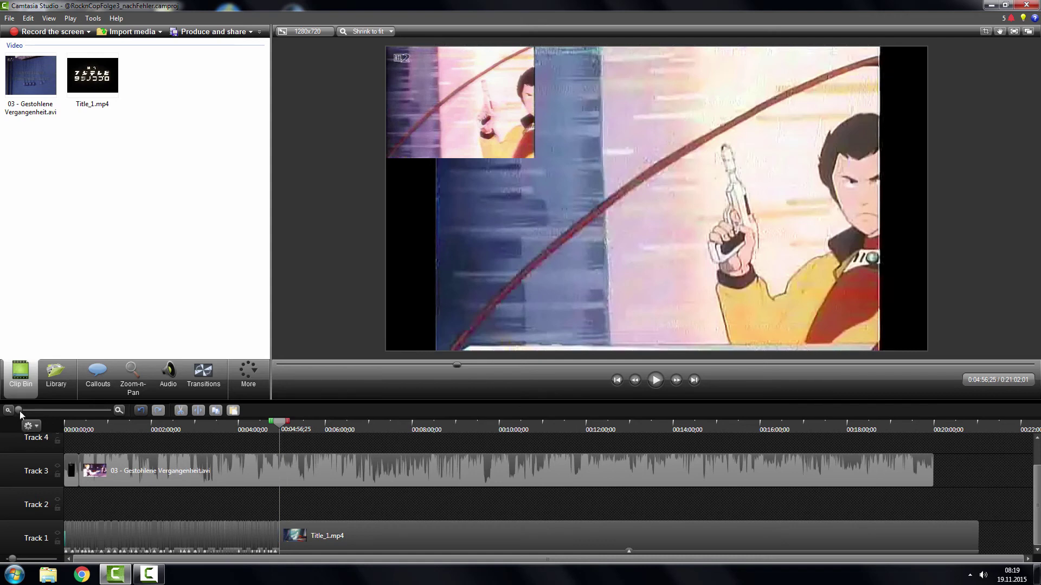
pyautogui.moveTo(50, 410)
pyautogui.mouseDown()
pyautogui.moveTo(105, 409)
pyautogui.moveTo(87, 412)
pyautogui.mouseUp()
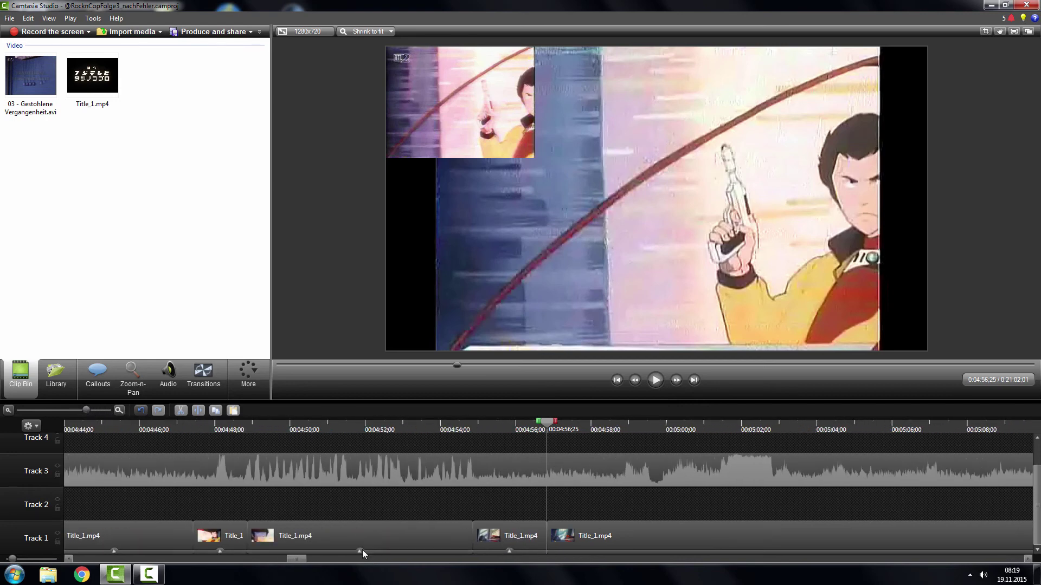
pyautogui.click(359, 551)
pyautogui.click(507, 551)
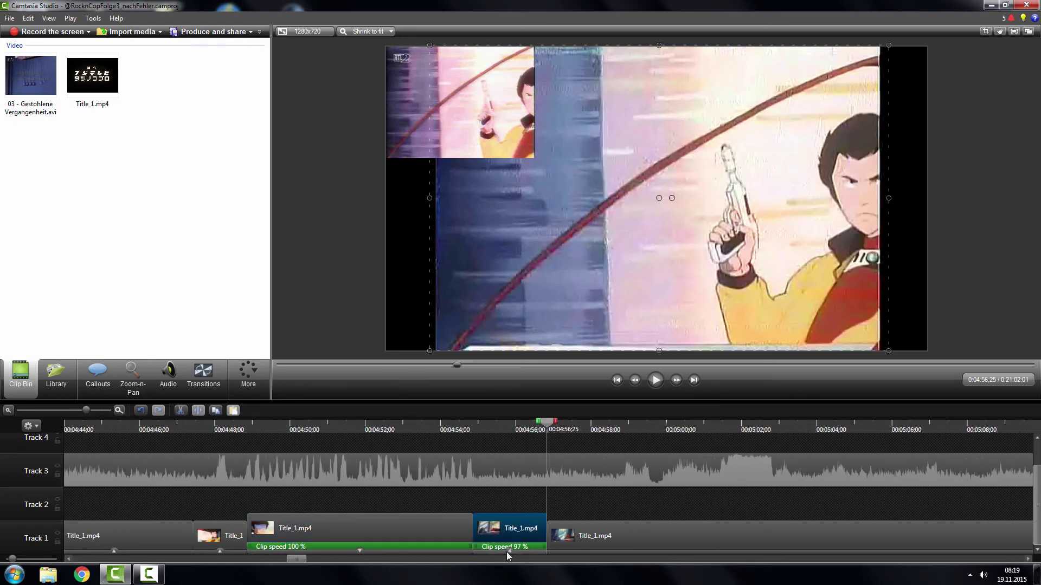
pyautogui.click(220, 551)
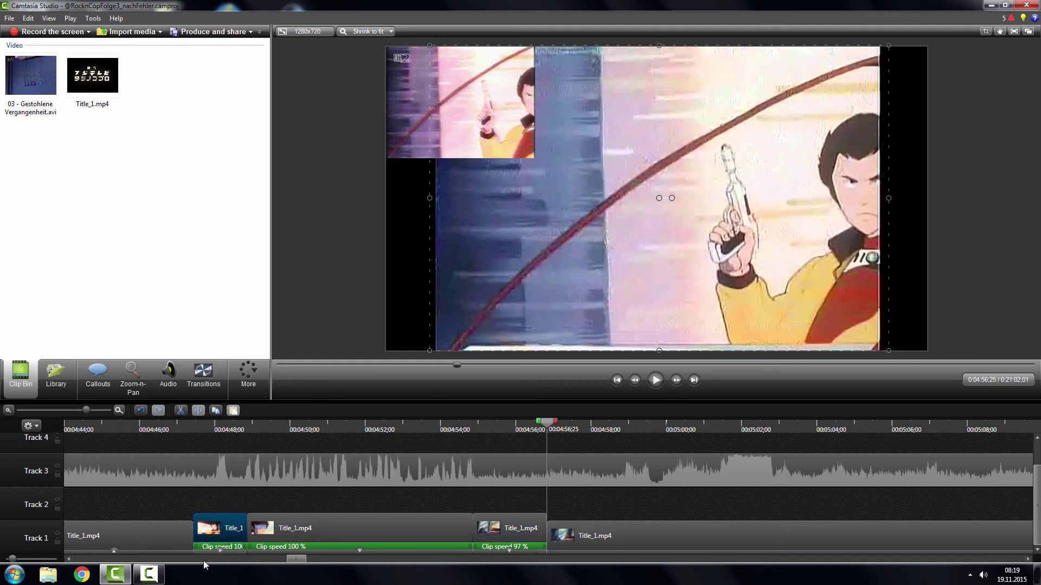
pyautogui.click(125, 552)
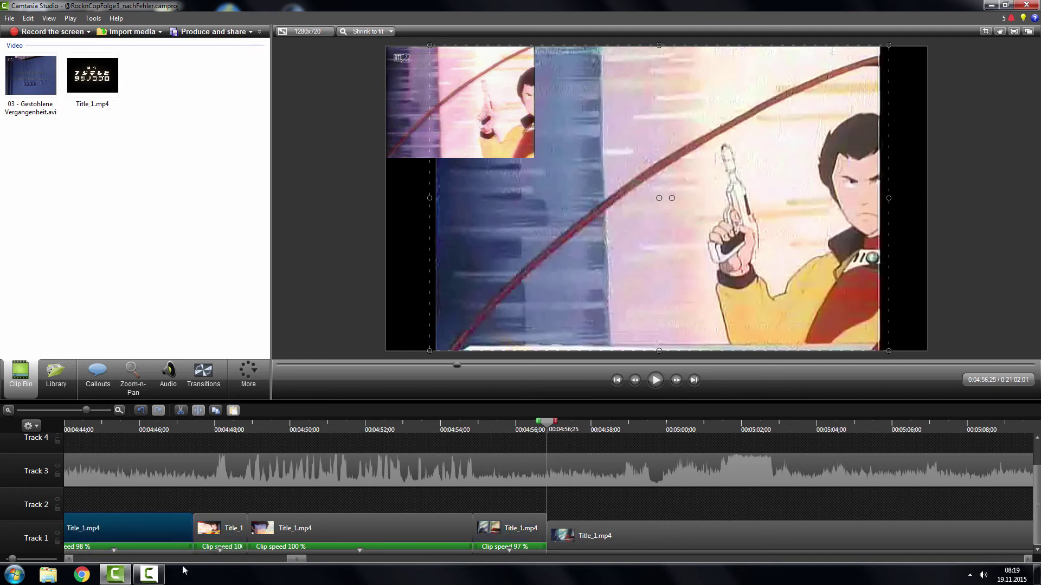
pyautogui.click(68, 559)
pyautogui.moveTo(69, 559); pyautogui.dragTo(68, 559)
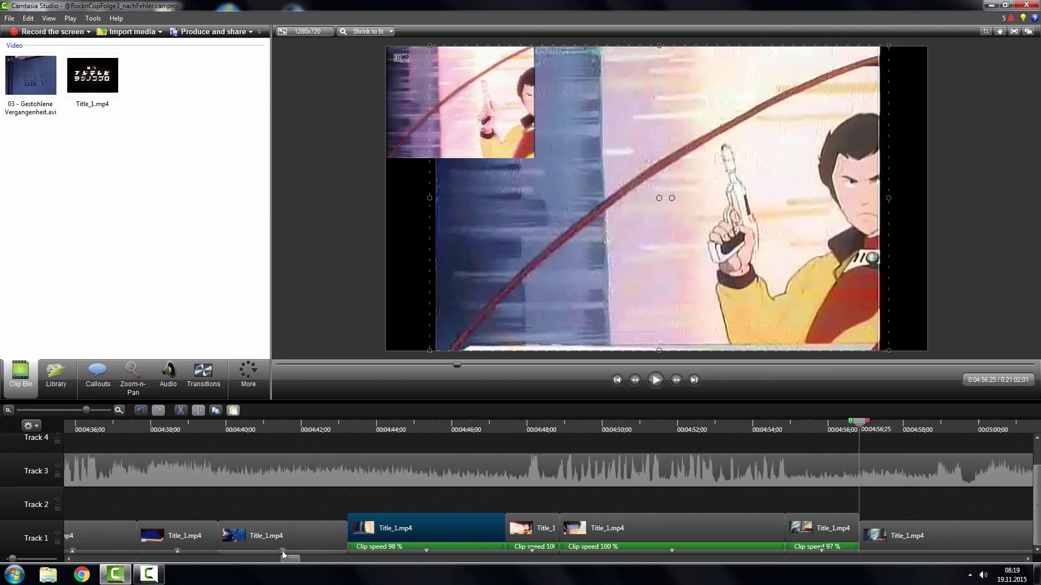
pyautogui.click(282, 550)
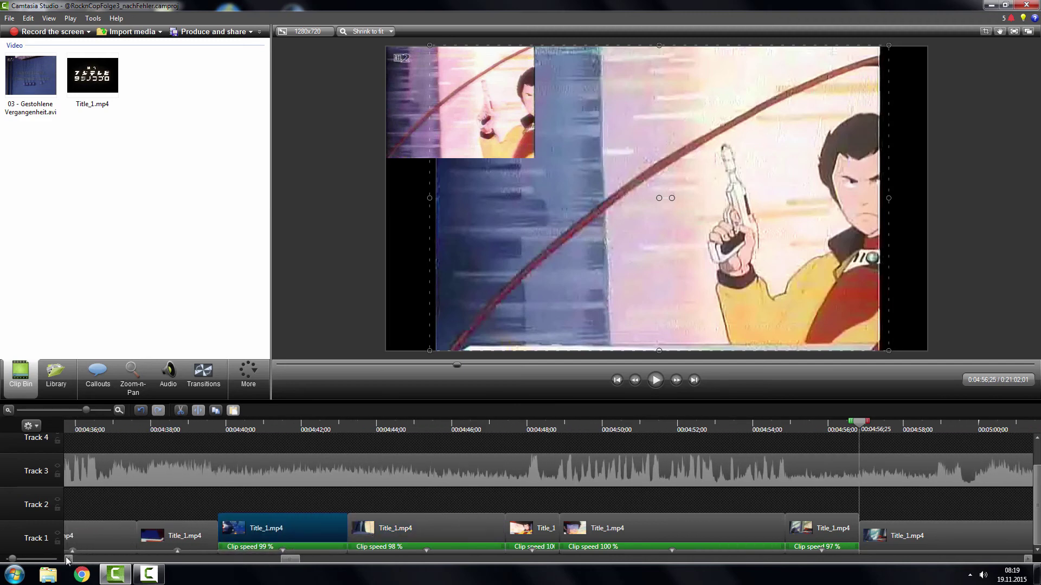
pyautogui.click(207, 502)
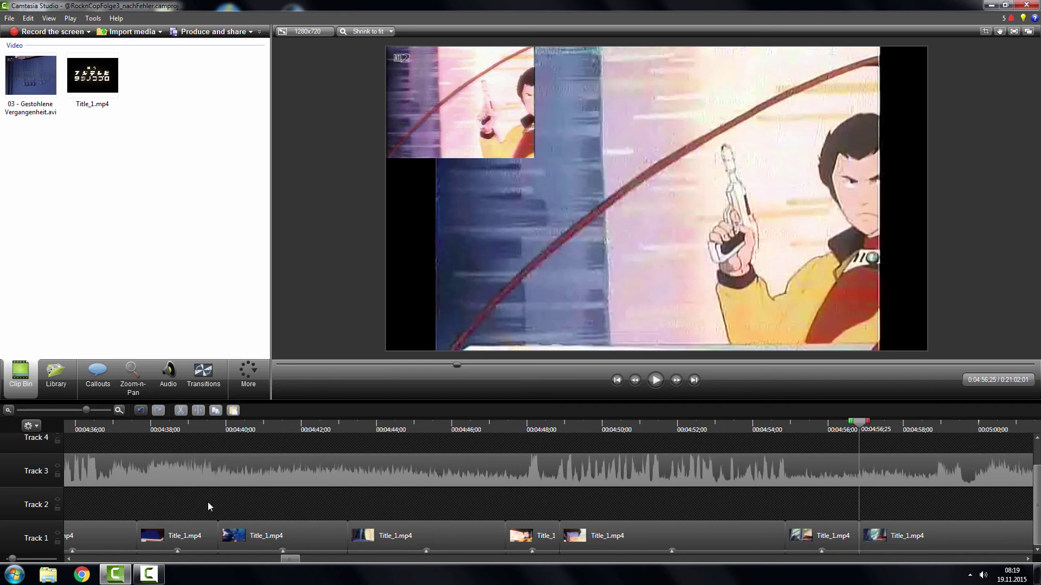